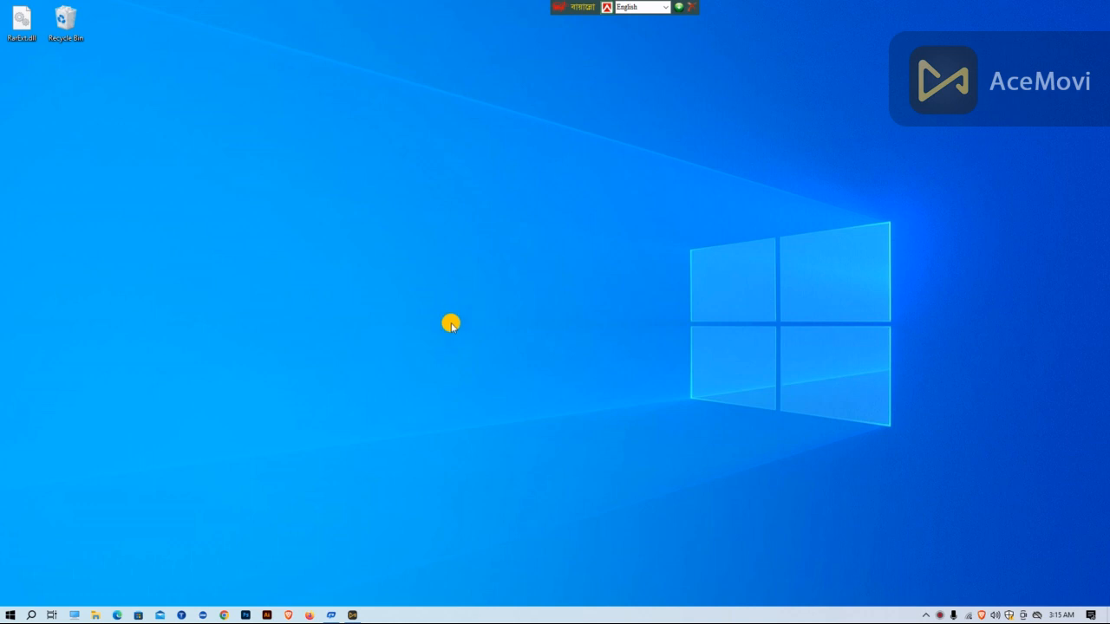
- Switch to Photoshop, open the recent green bottle photo and duplicate its Background layer
click(244, 616)
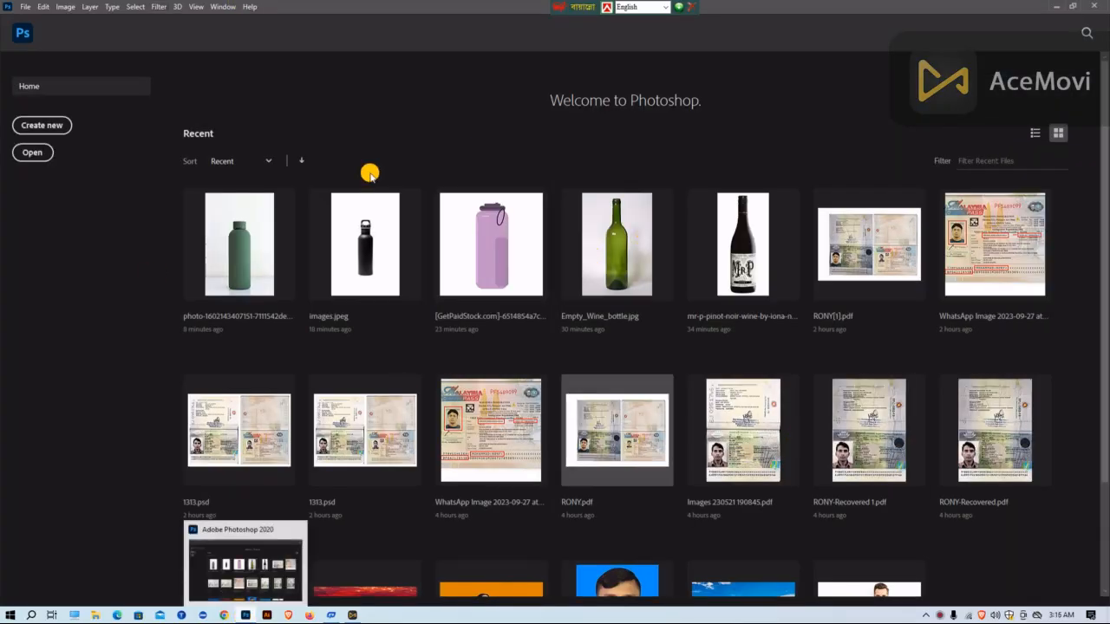
click(244, 277)
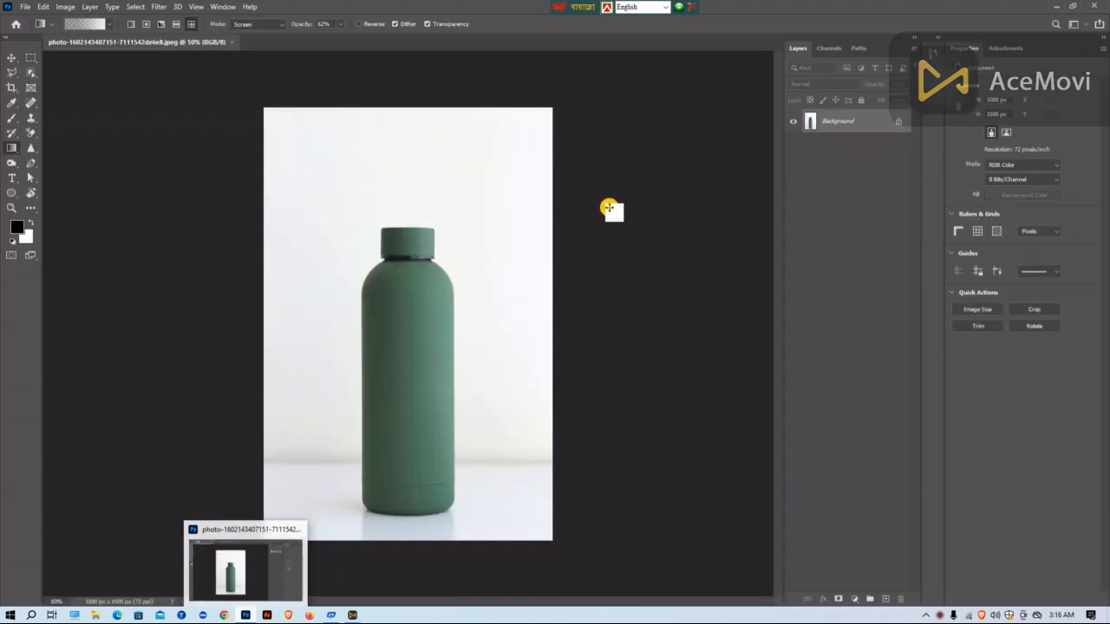
click(14, 58)
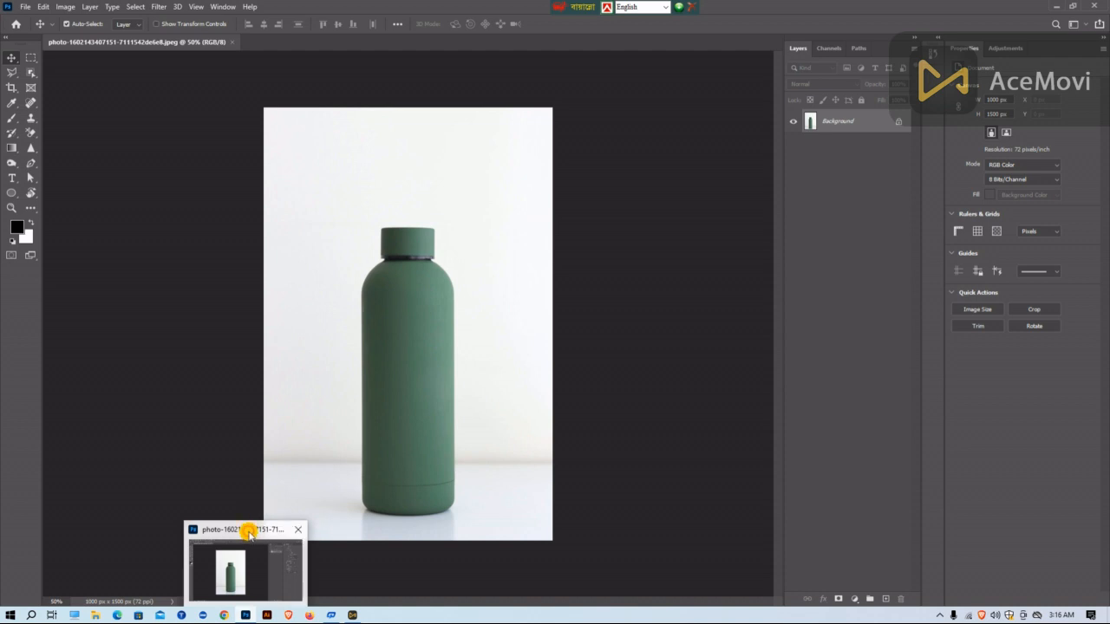
drag(849, 122, 886, 599)
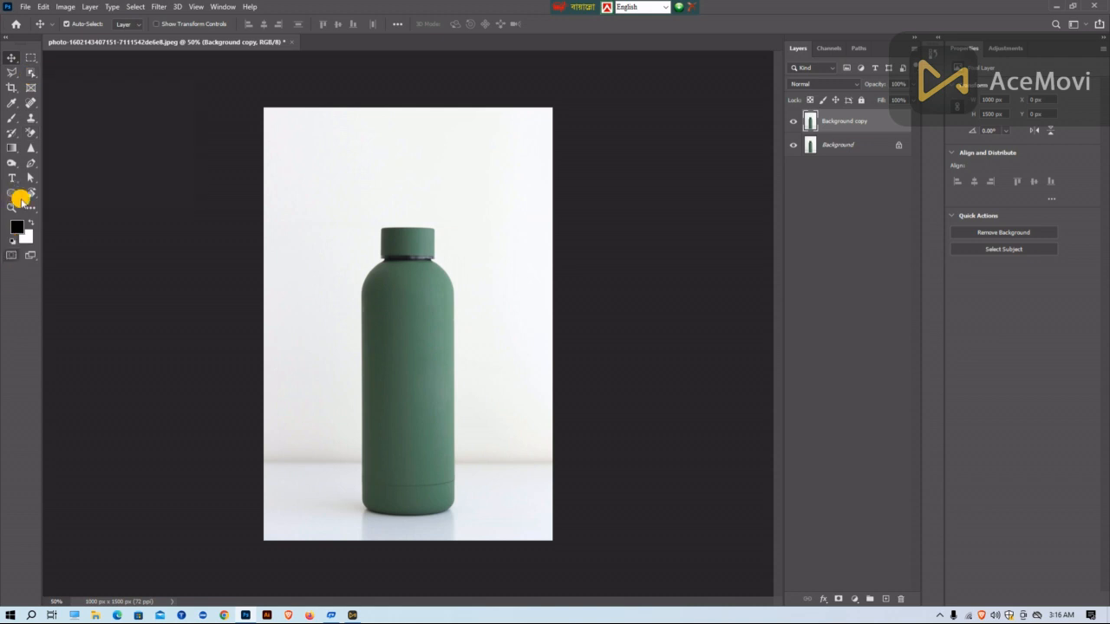
- Select the bottle with the Quick Selection tool, invert the selection and delete the backdrop from the Background copy layer
click(31, 72)
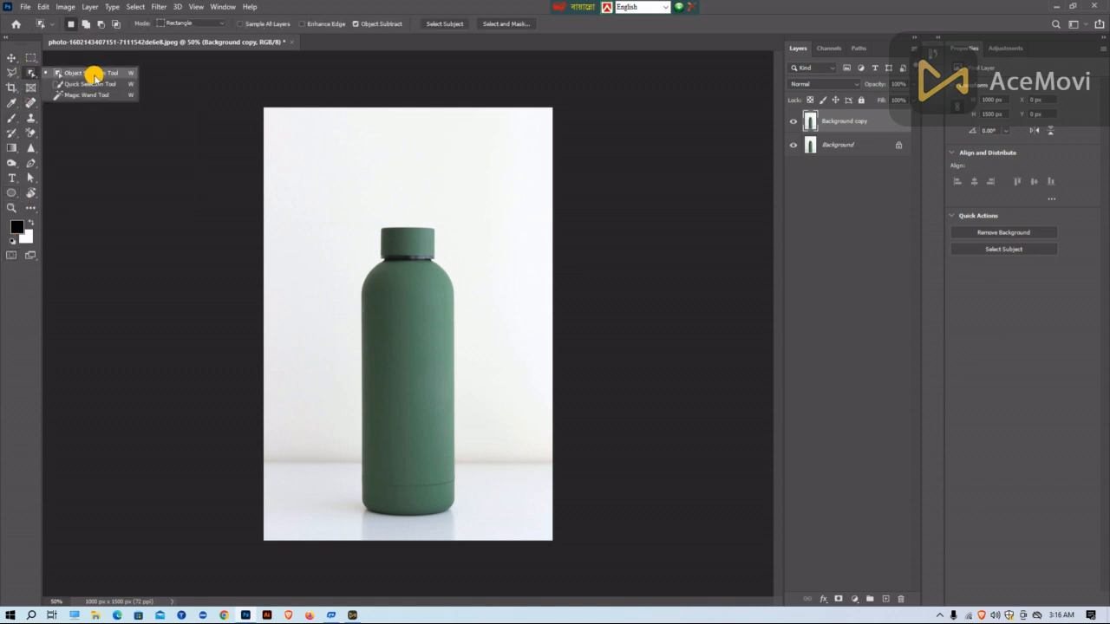
click(90, 84)
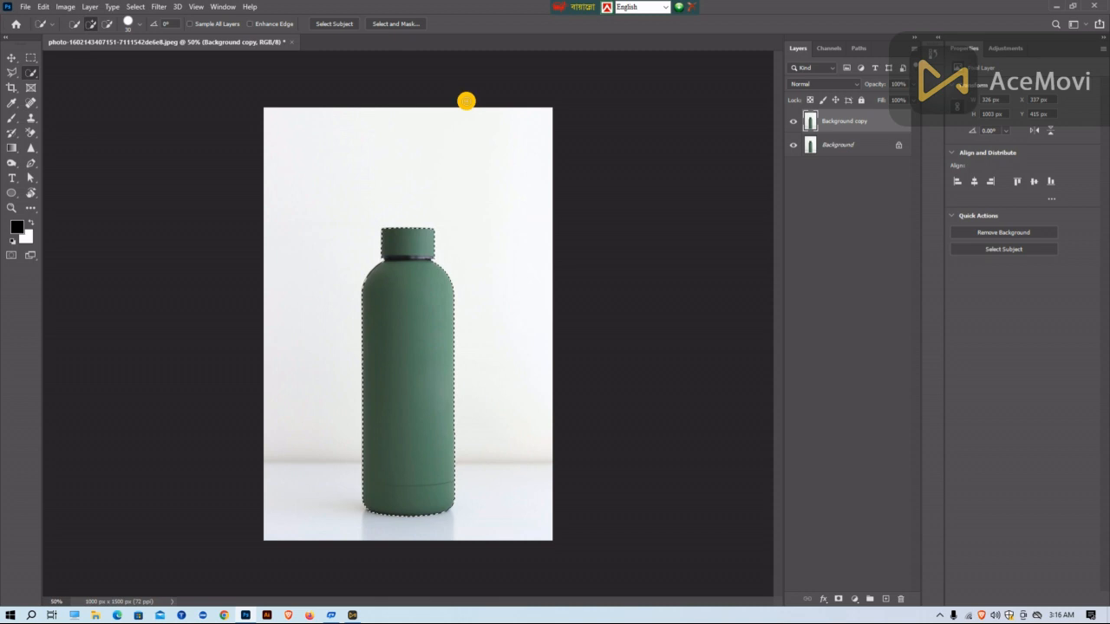
key(ctrl+shift+i)
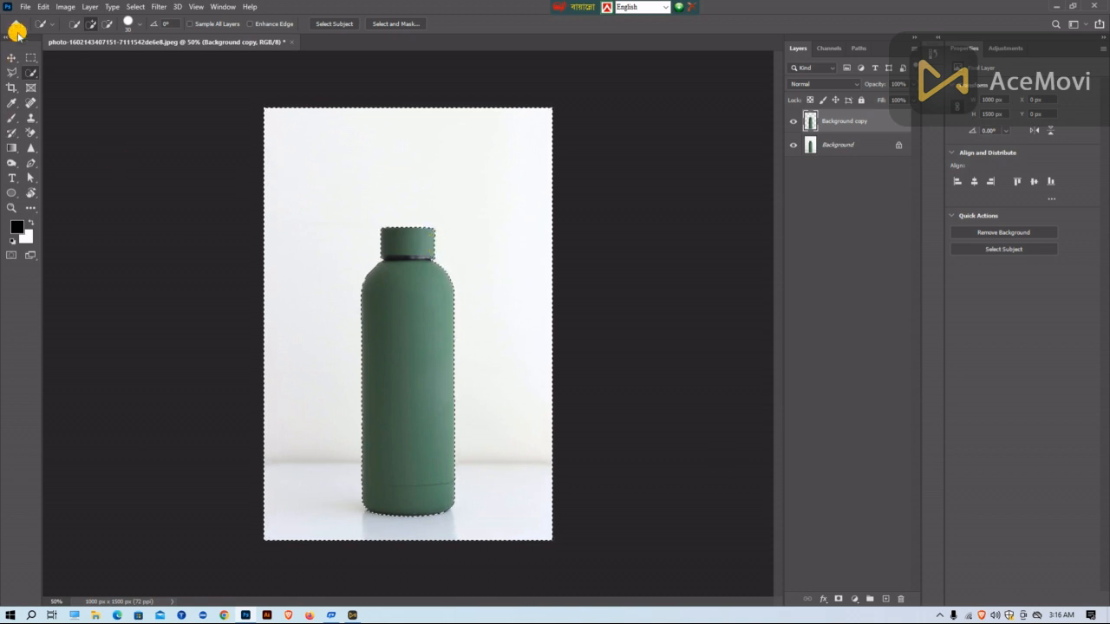
click(11, 57)
key(ctrl+d)
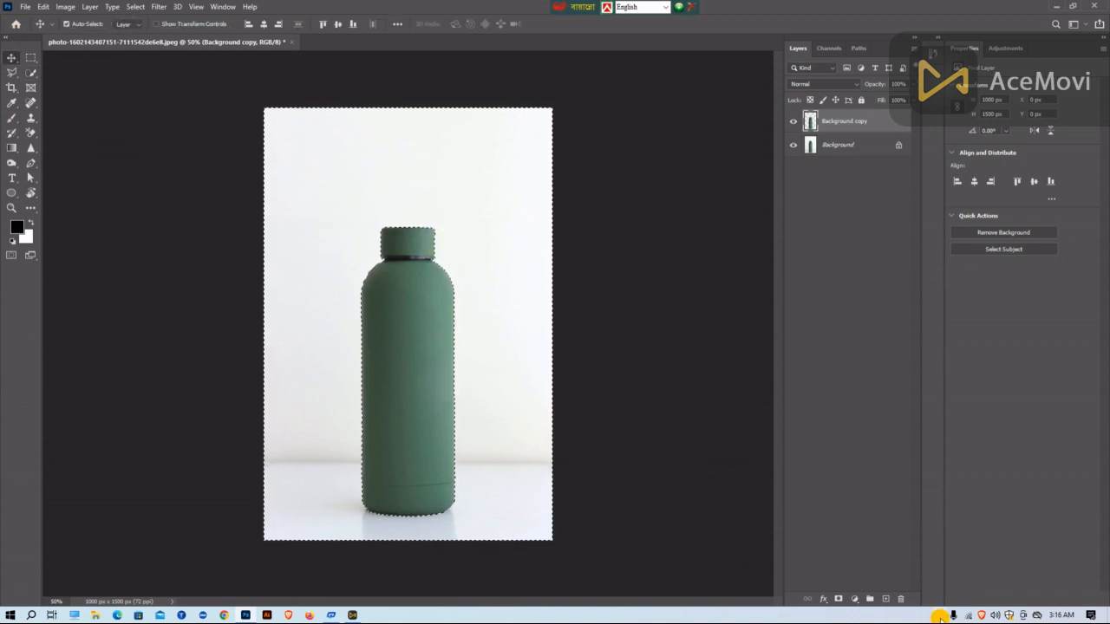
- Mark the Background copy layer with a red rectangle in a screen capture, and discard the capture
click(940, 615)
click(943, 599)
drag(774, 79, 1006, 156)
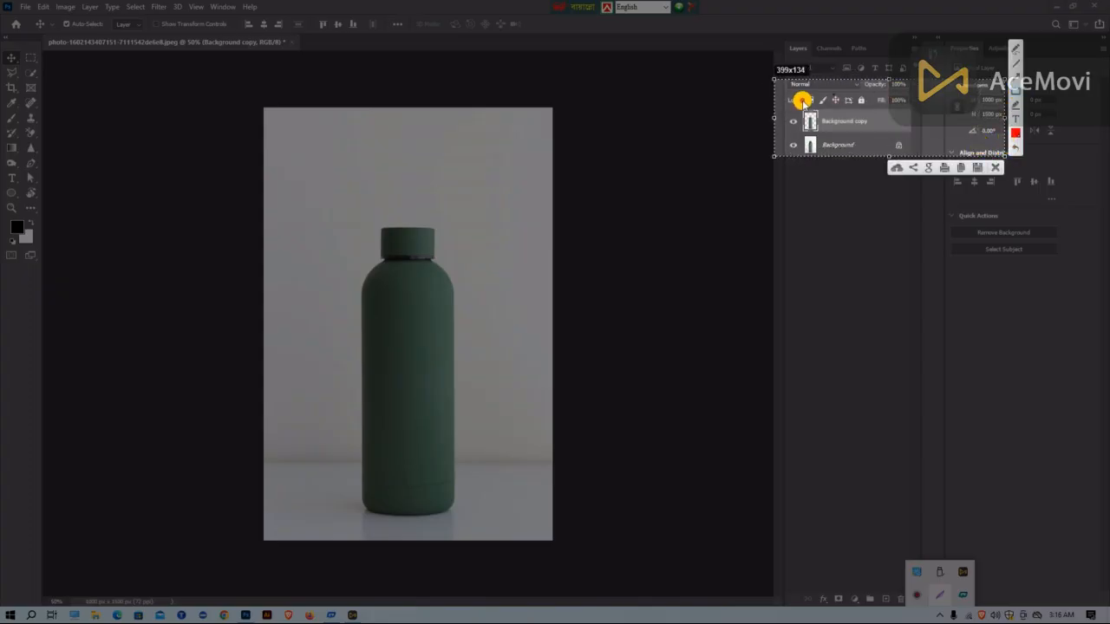
drag(799, 110, 912, 134)
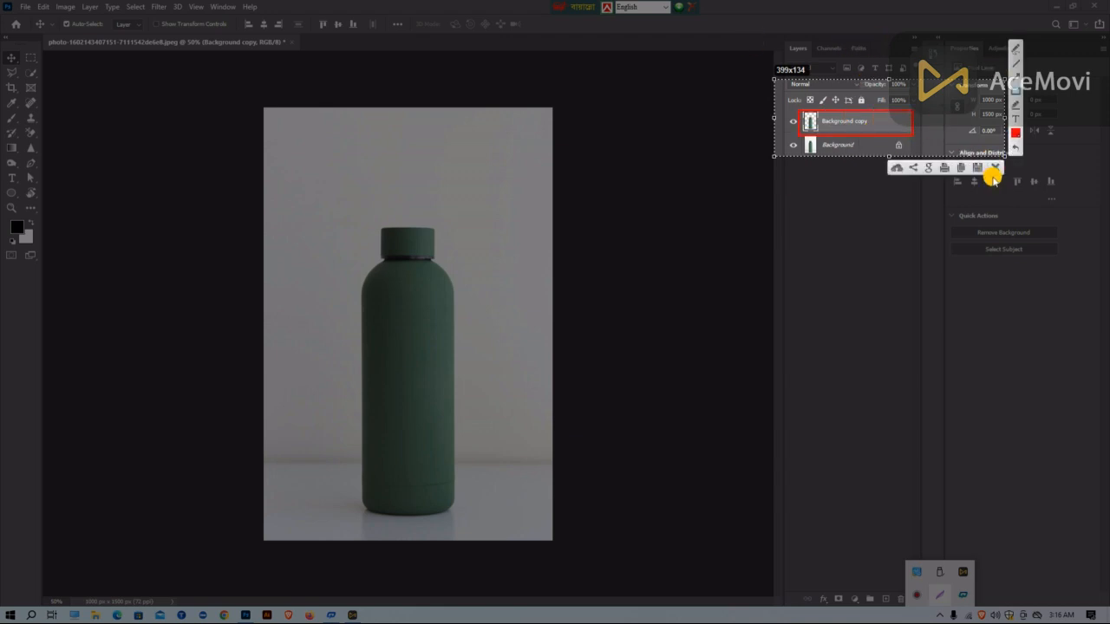
click(1002, 165)
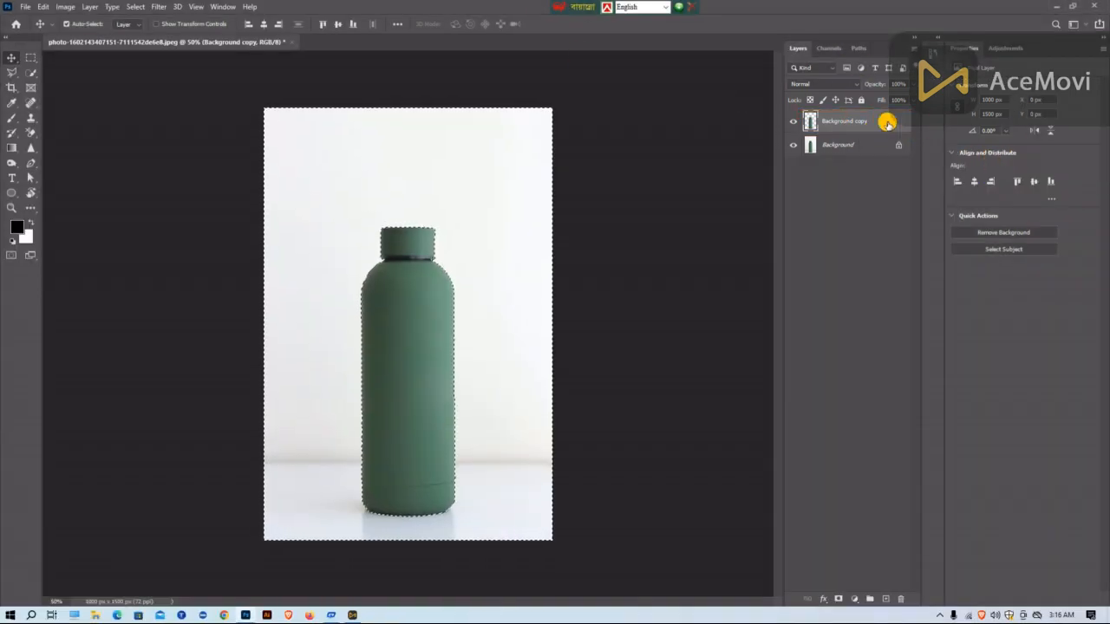
- Duplicate the cut-out Background copy layer and deselect
drag(847, 122, 885, 599)
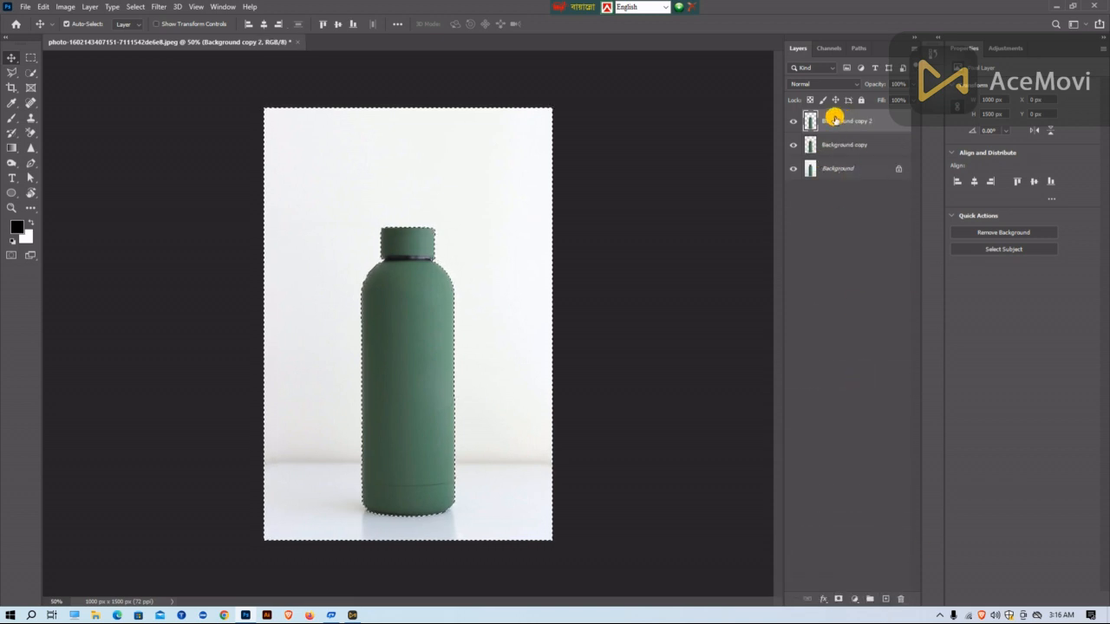
key(Delete)
key(ctrl+d)
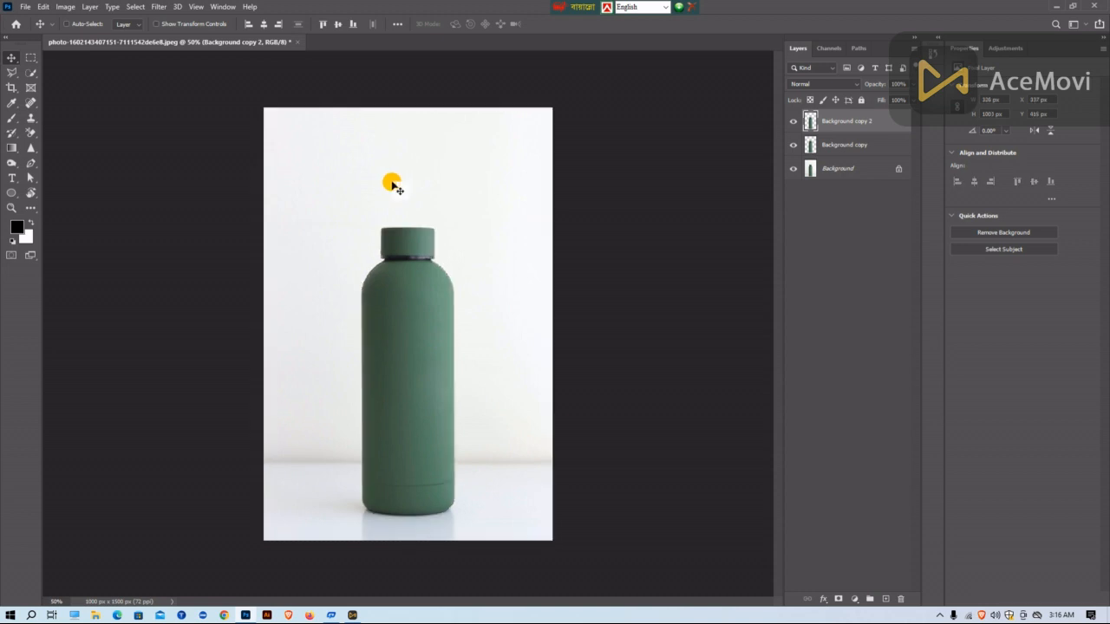
- Add a new layer between Background and Background copy and fill it with white
click(851, 142)
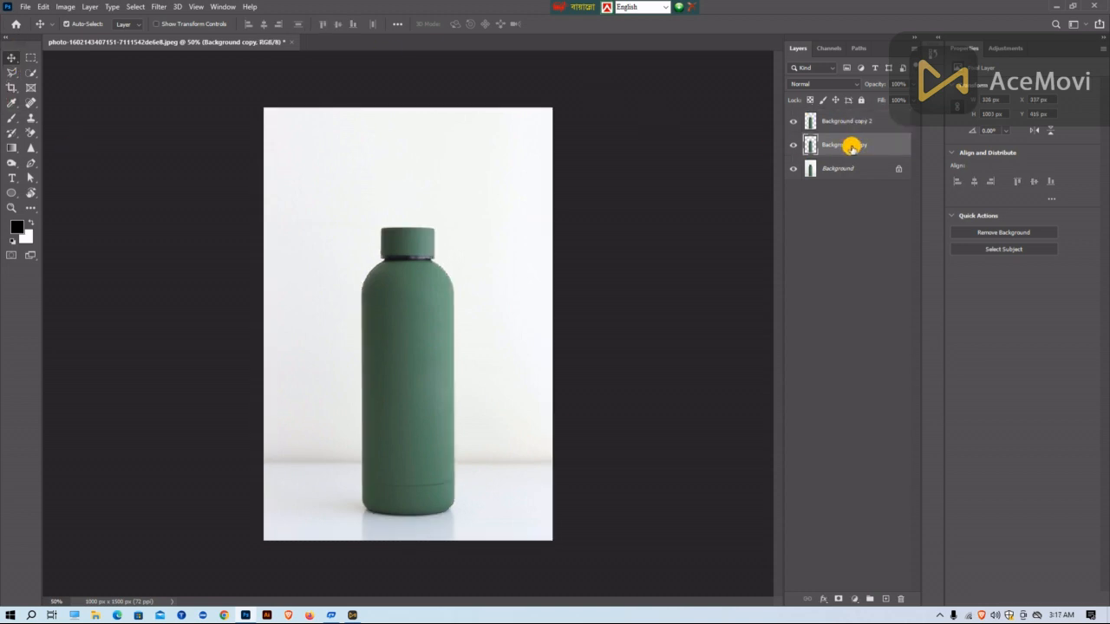
click(885, 598)
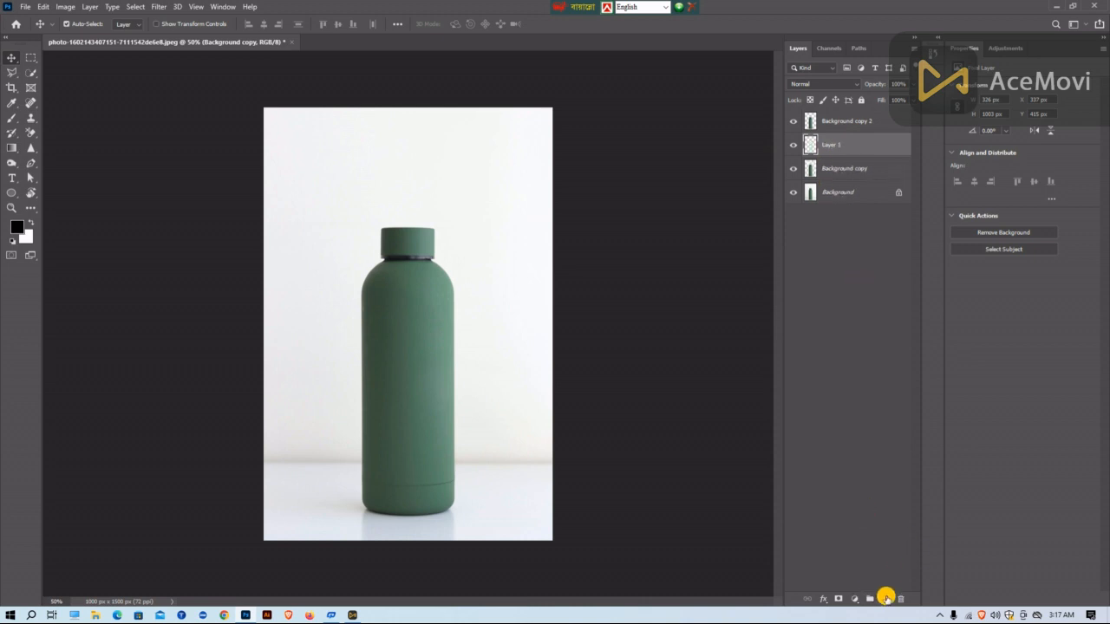
drag(847, 140, 845, 169)
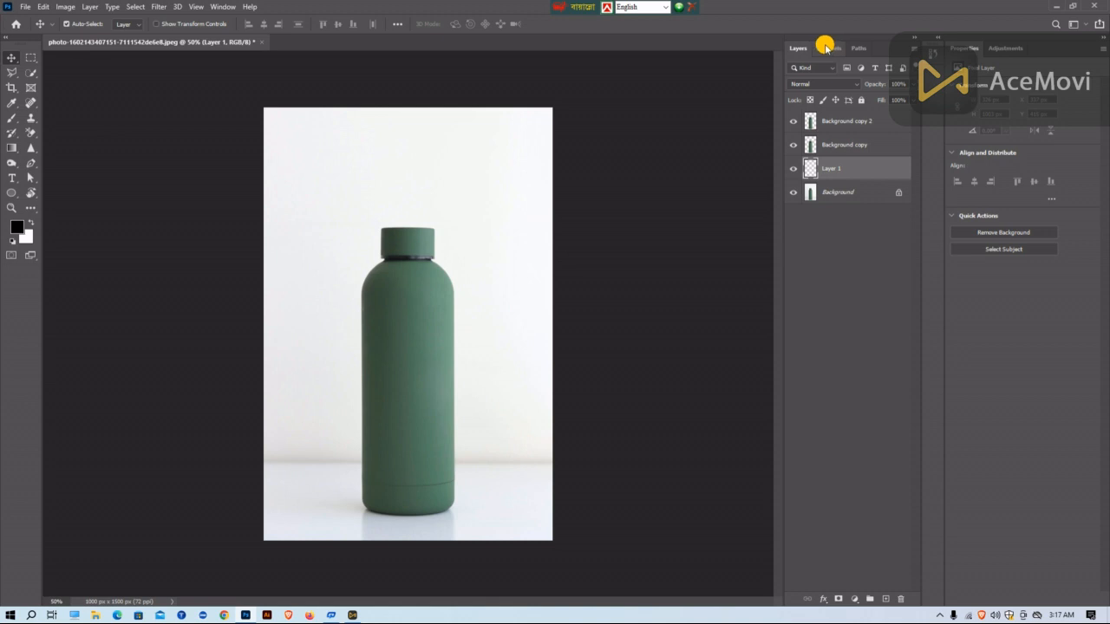
key(alt+BackSpace)
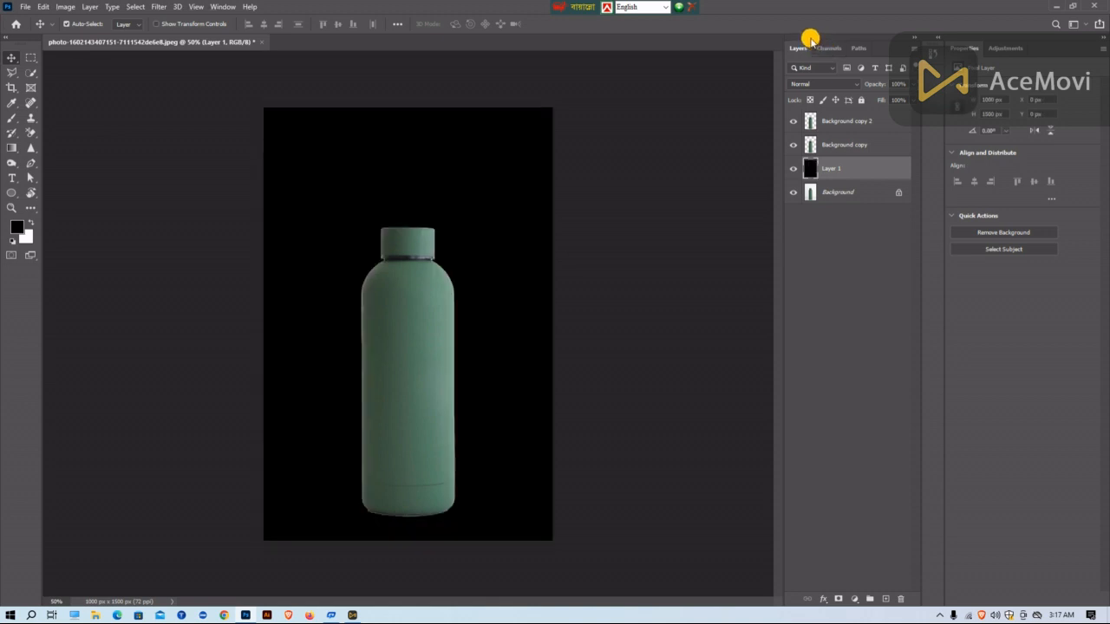
key(ctrl+BackSpace)
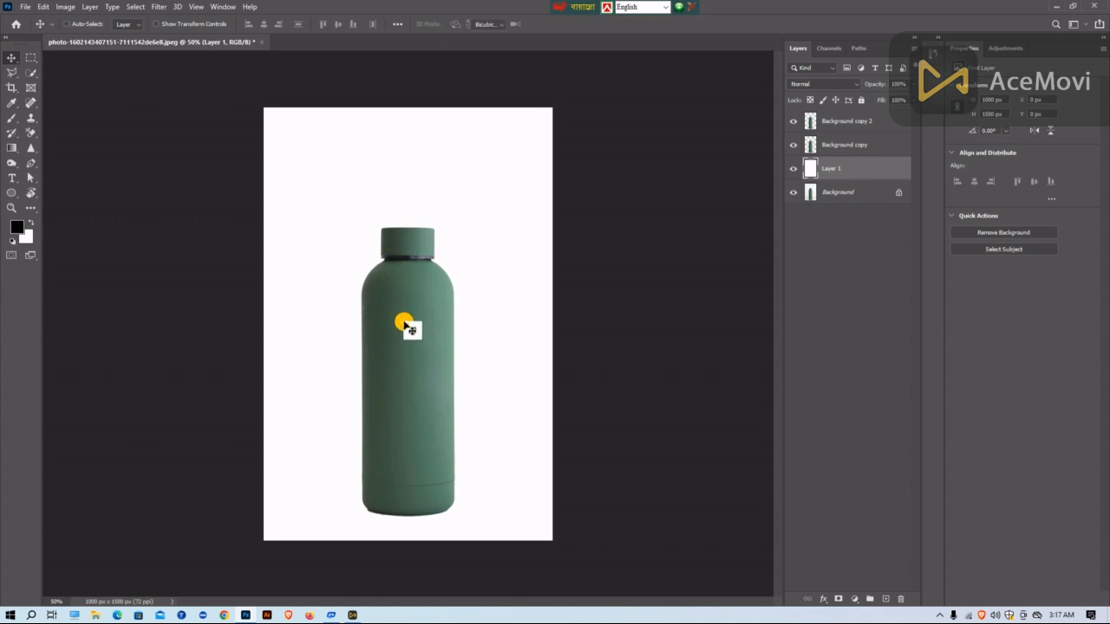
- Move the Background copy bottle down past the lower canvas edge and the Background copy 2 bottle up above it
key(ctrl+t)
key(Return)
click(848, 145)
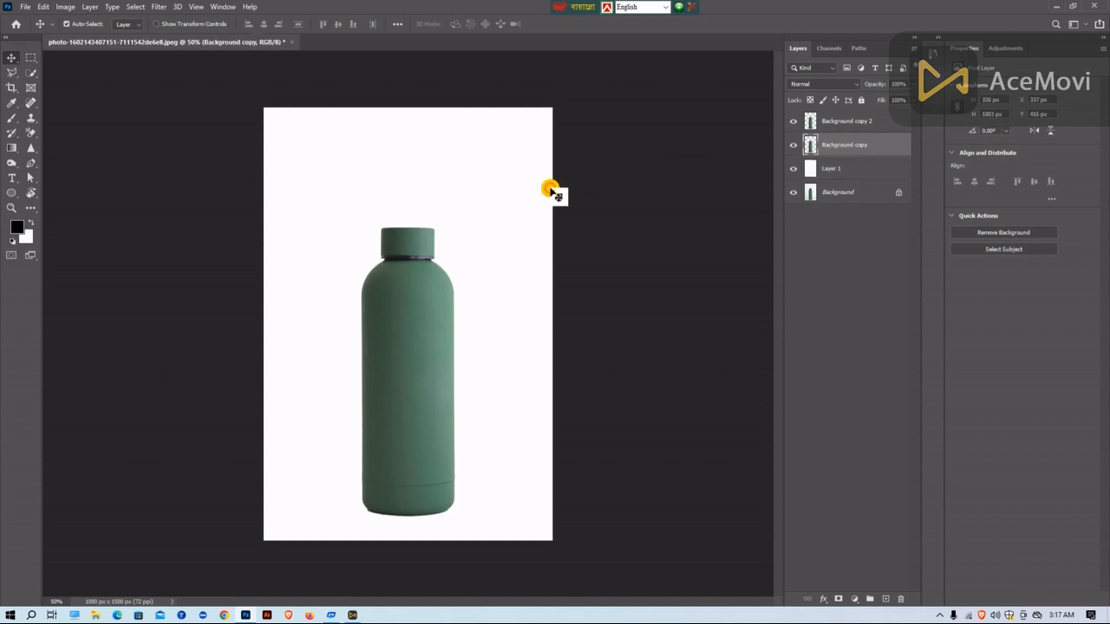
key(ctrl+t)
drag(426, 418, 461, 617)
click(738, 154)
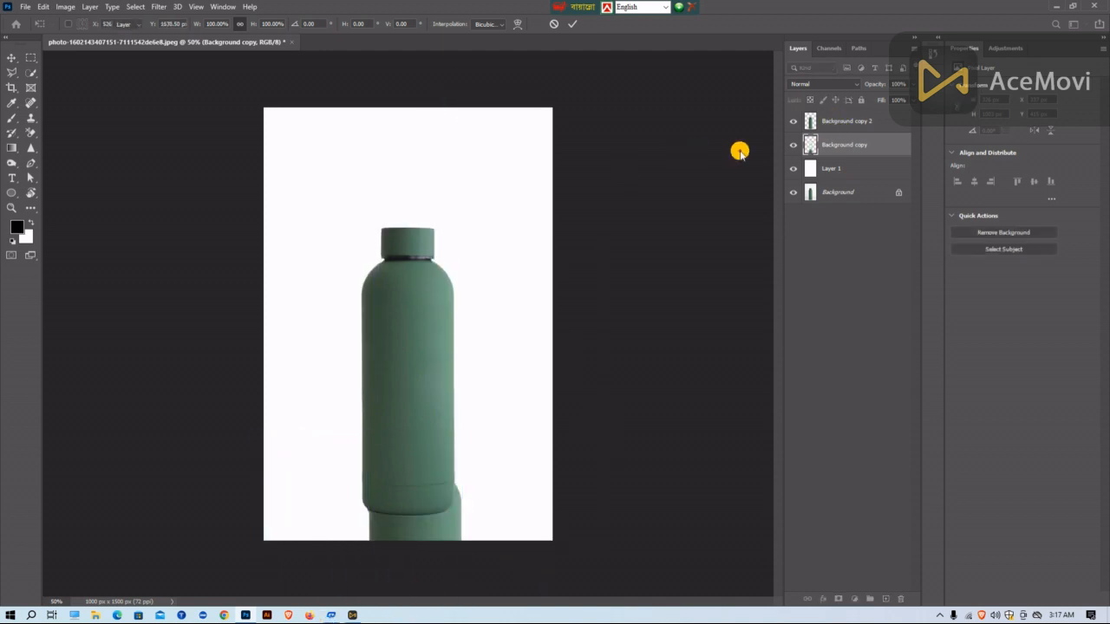
drag(384, 362, 422, 301)
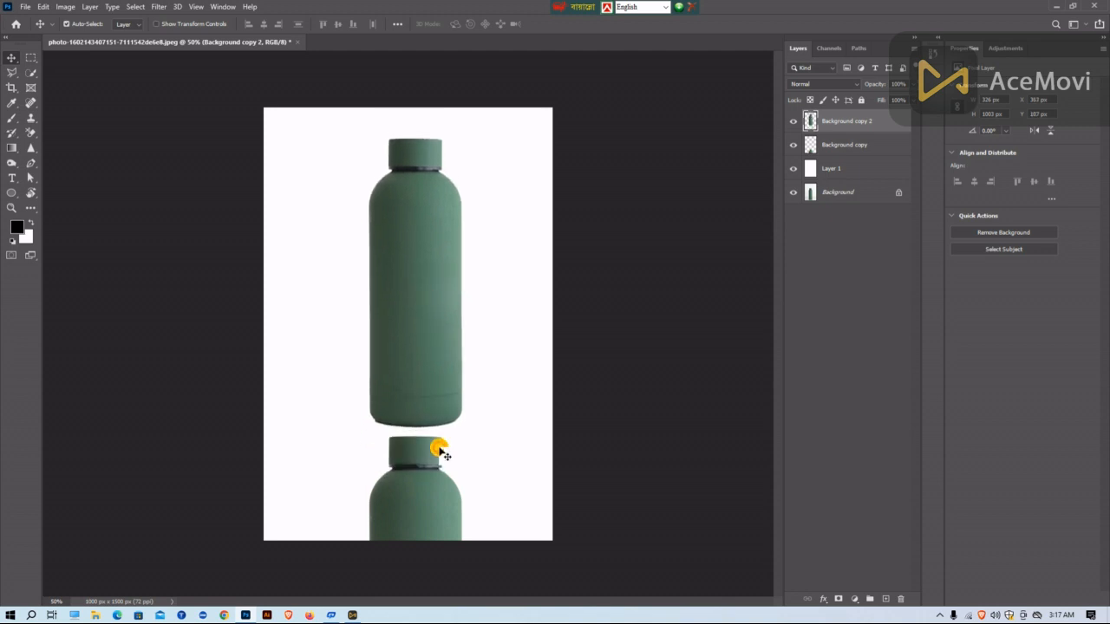
- Flip the Background copy bottle vertically as a reflection and leave a small gap beneath the upright bottle
right_click(421, 514)
click(427, 507)
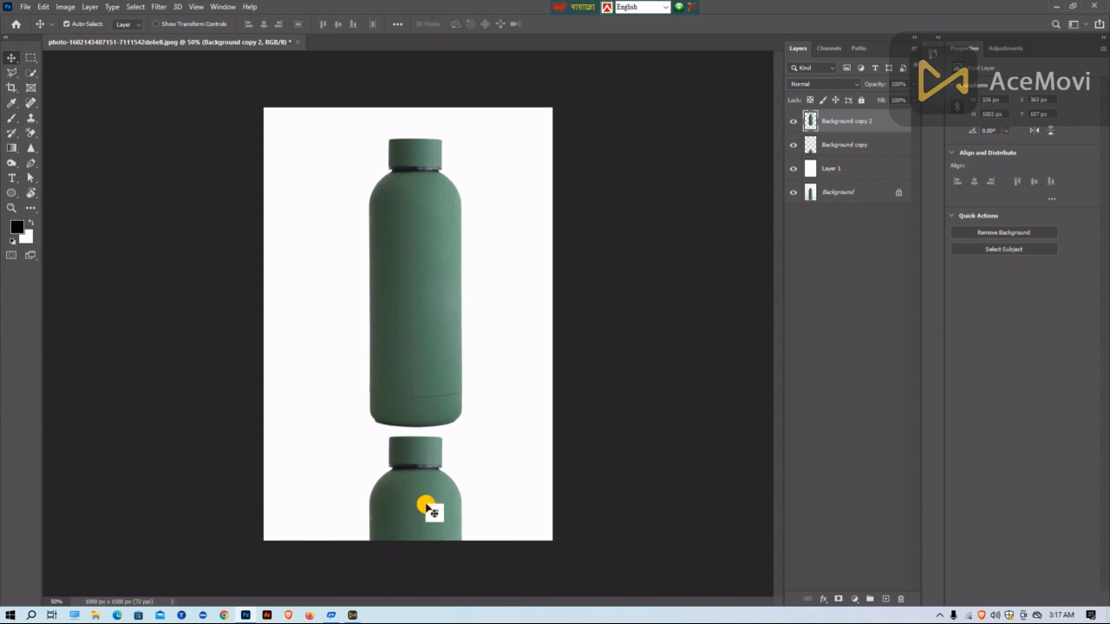
key(ctrl+t)
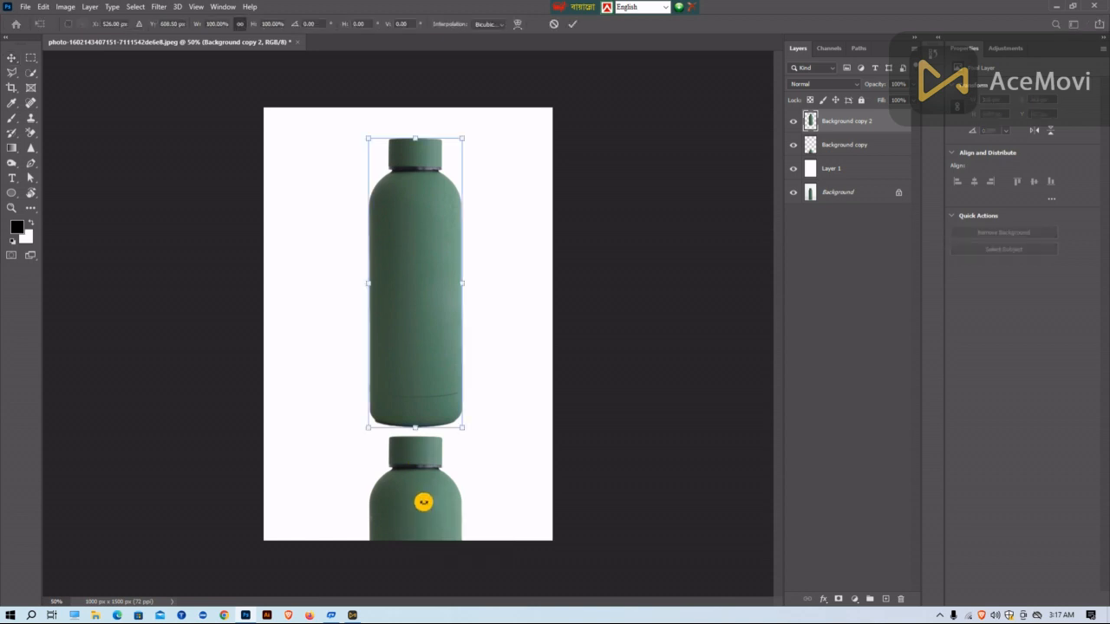
click(850, 146)
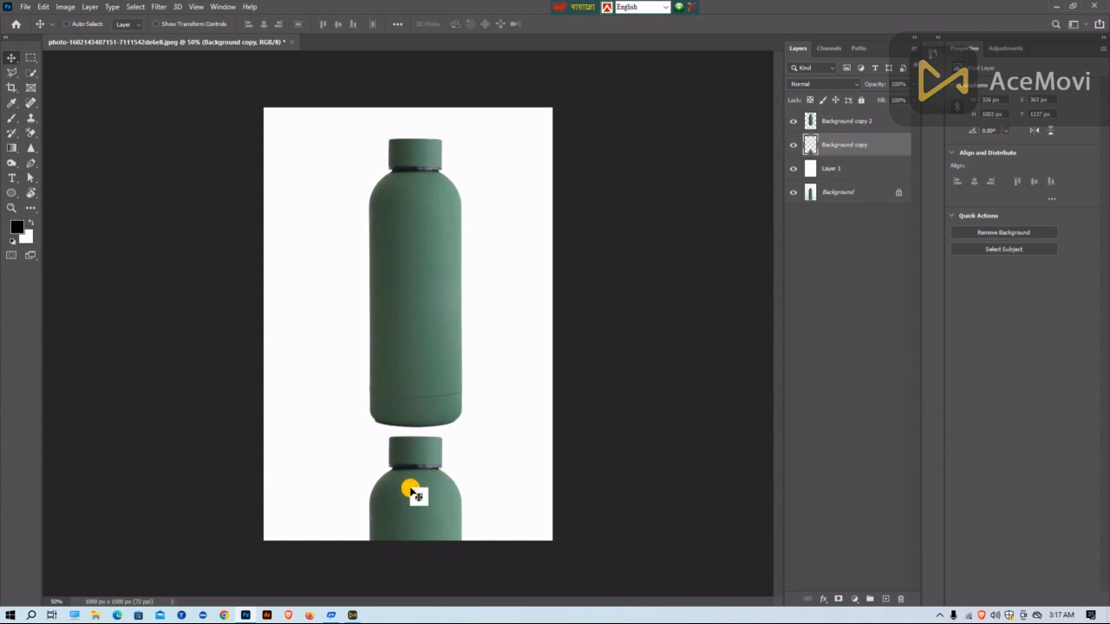
key(ctrl+t)
right_click(410, 488)
click(440, 478)
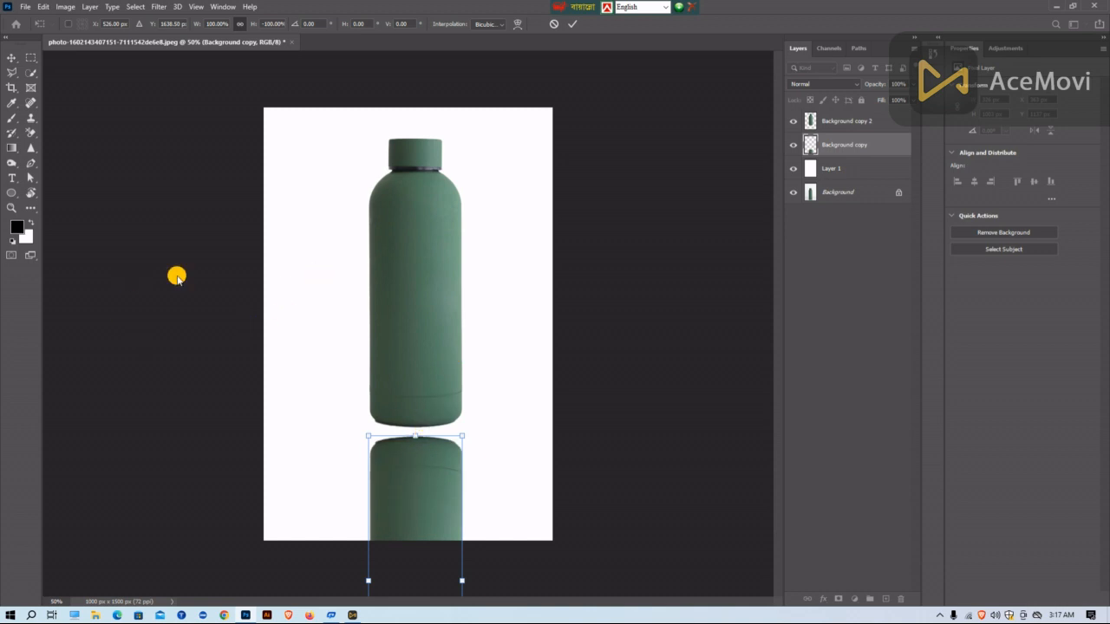
click(10, 58)
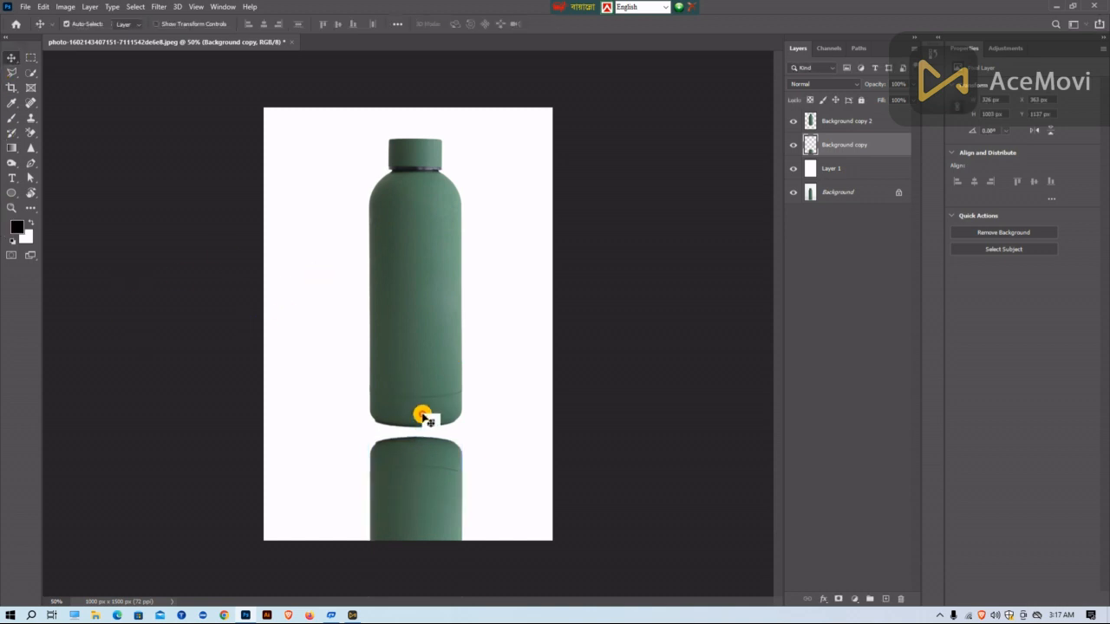
drag(438, 485, 430, 494)
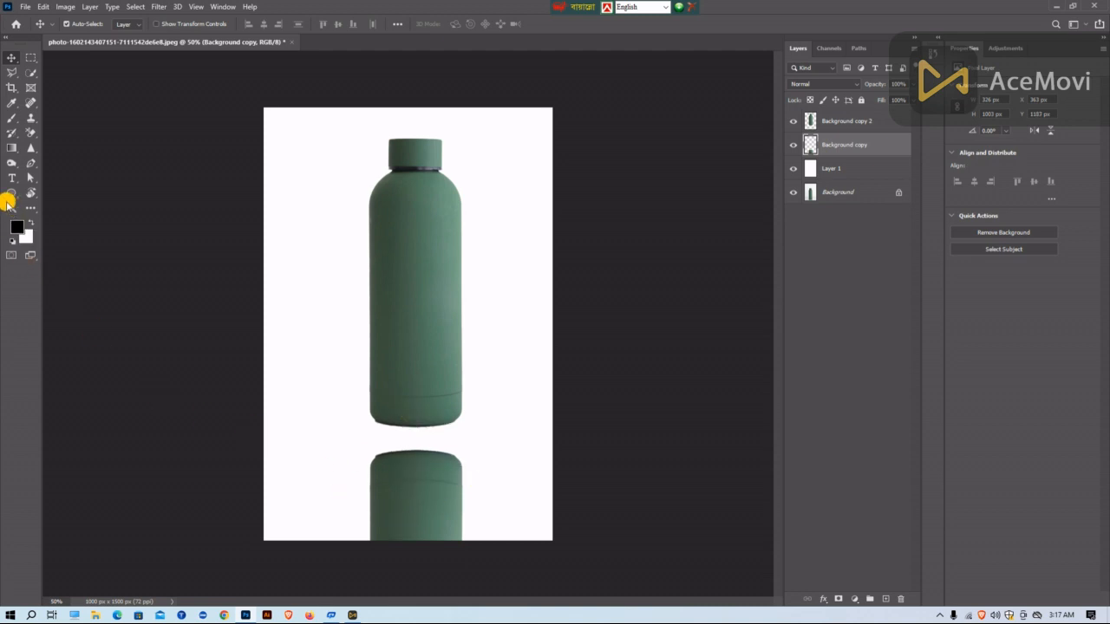
- Draw a flat black ellipse about 306 × 78 px in the gap between the two bottles and center it there
click(10, 193)
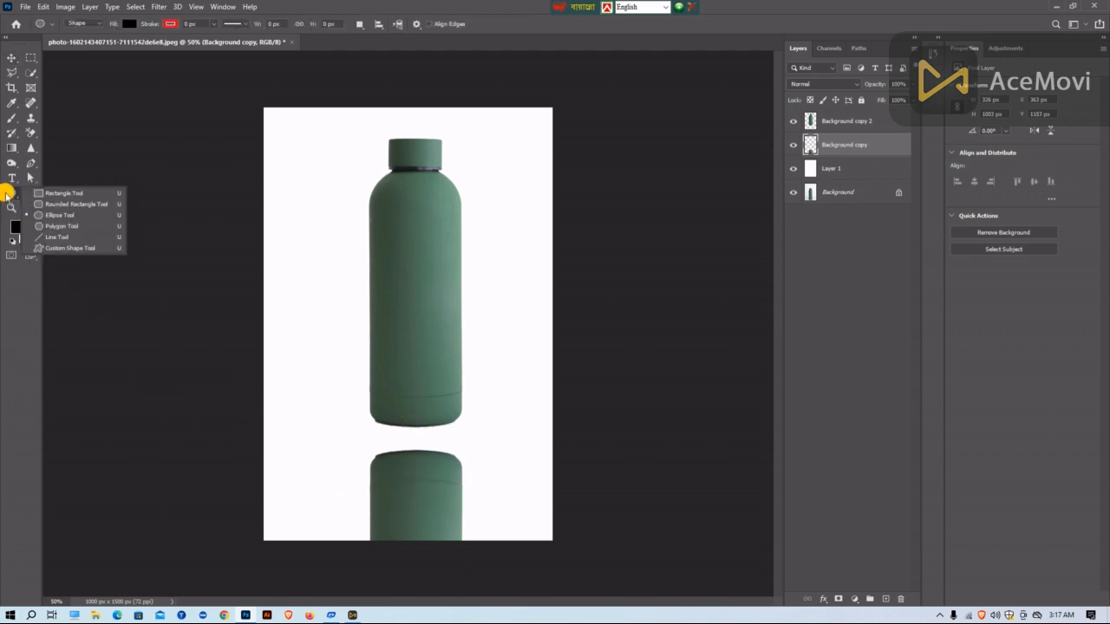
click(53, 215)
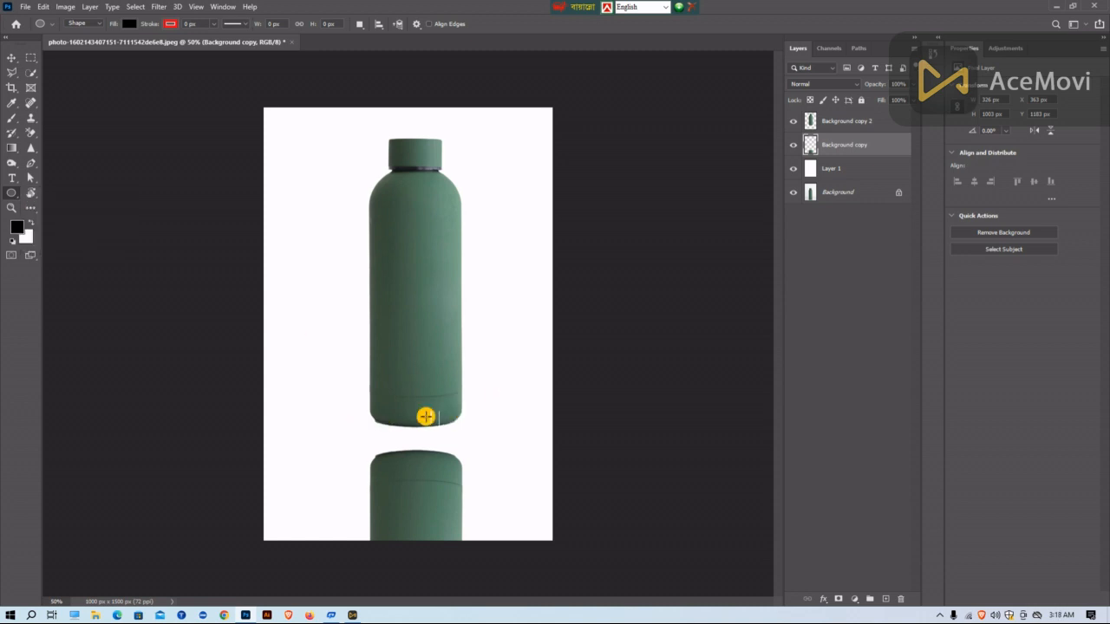
drag(371, 424, 457, 445)
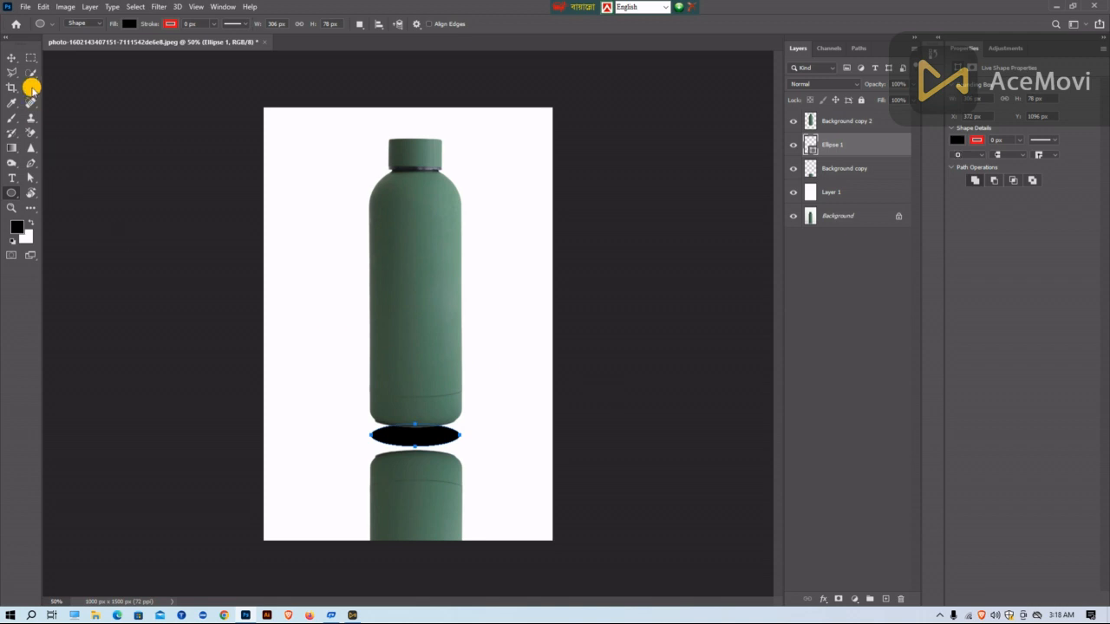
click(11, 57)
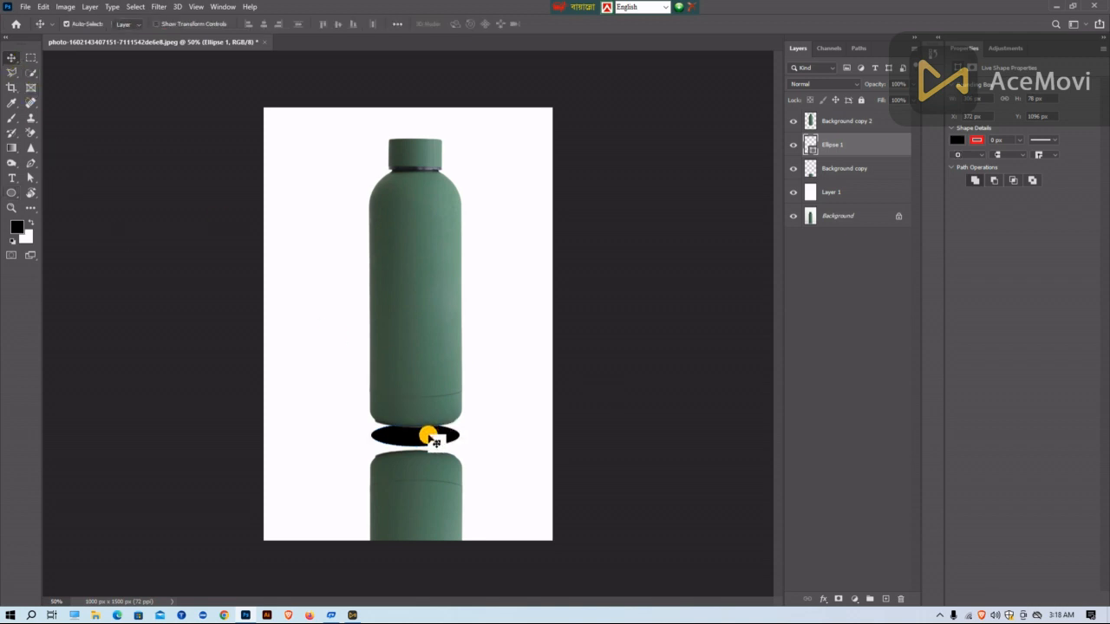
drag(431, 438, 431, 441)
- Rasterize the Ellipse 1 shape and soften it with a Gaussian Blur of 24.9 pixels radius
click(158, 7)
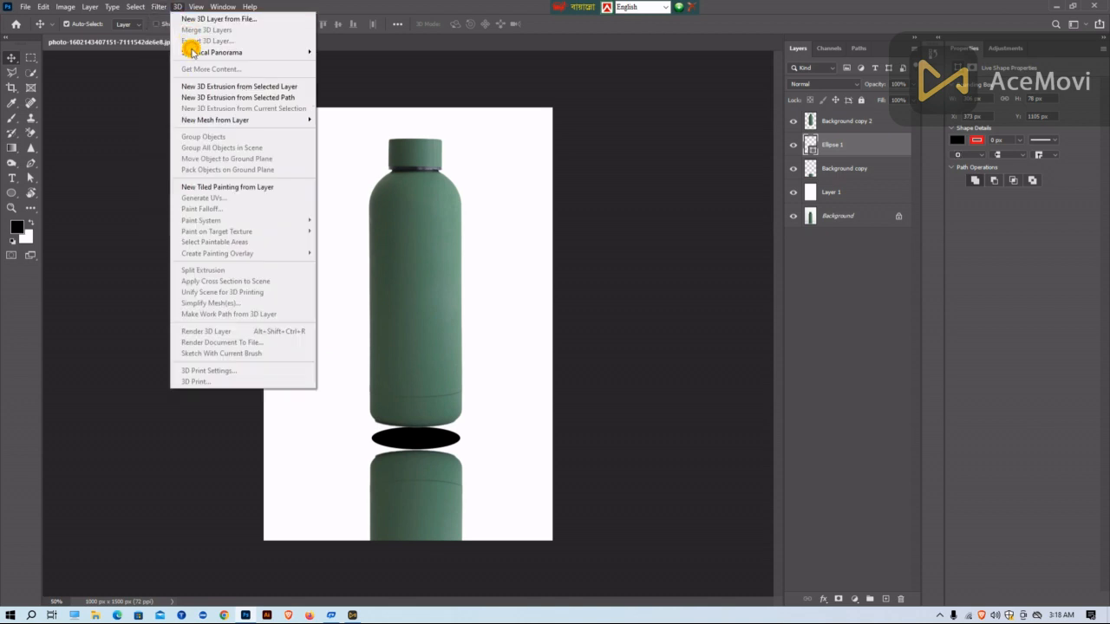
mouse_move(187, 129)
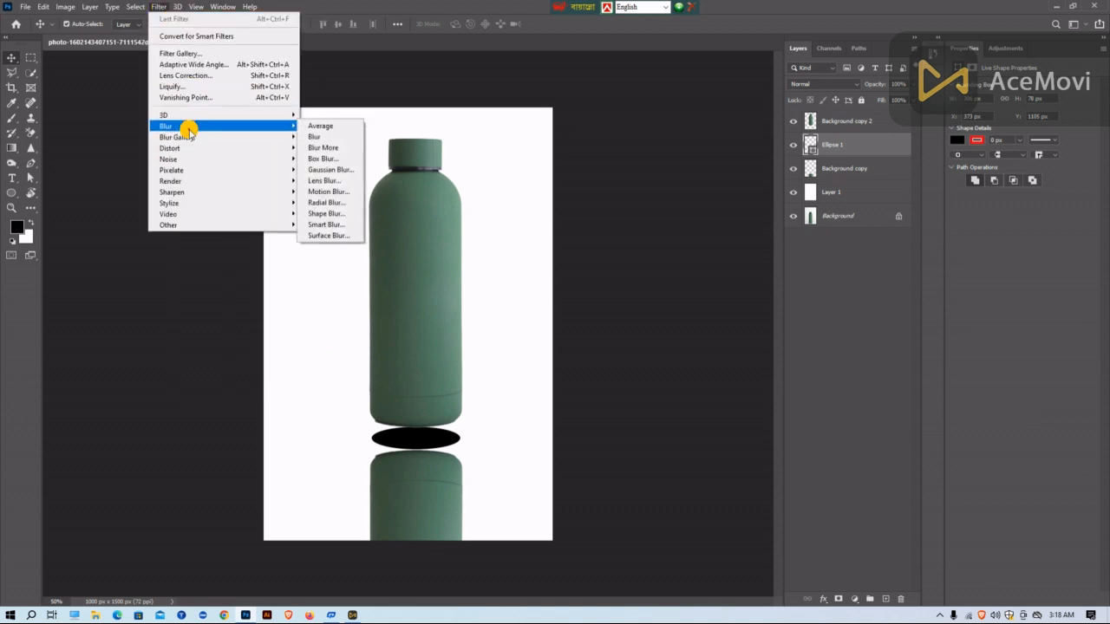
click(325, 169)
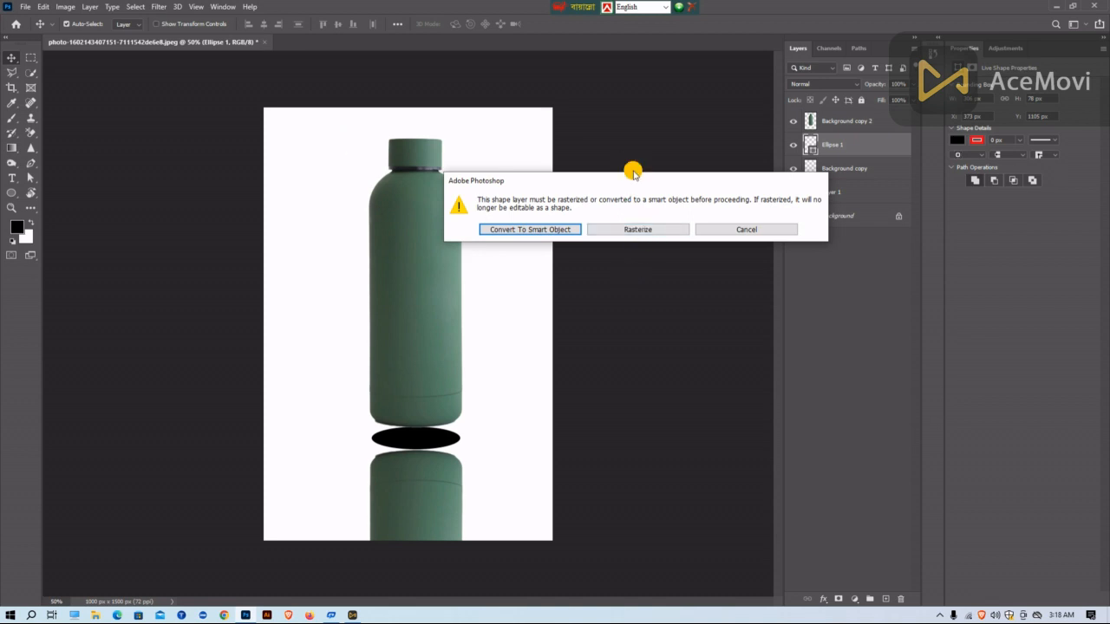
click(630, 231)
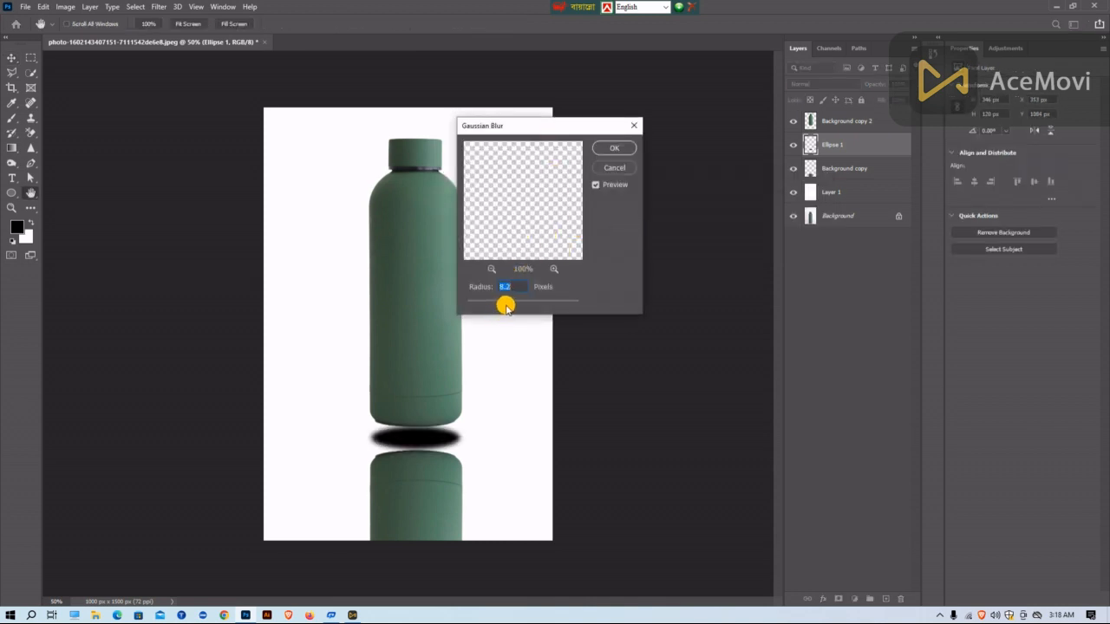
mouse_move(497, 306)
mouse_down()
mouse_move(525, 303)
mouse_move(512, 305)
mouse_up()
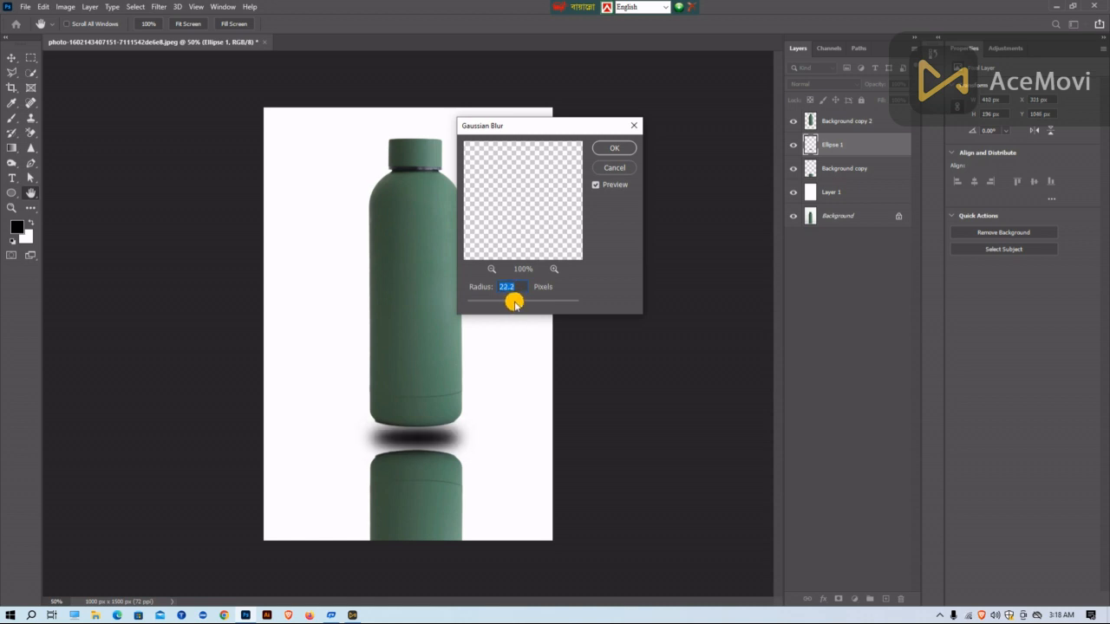
click(514, 303)
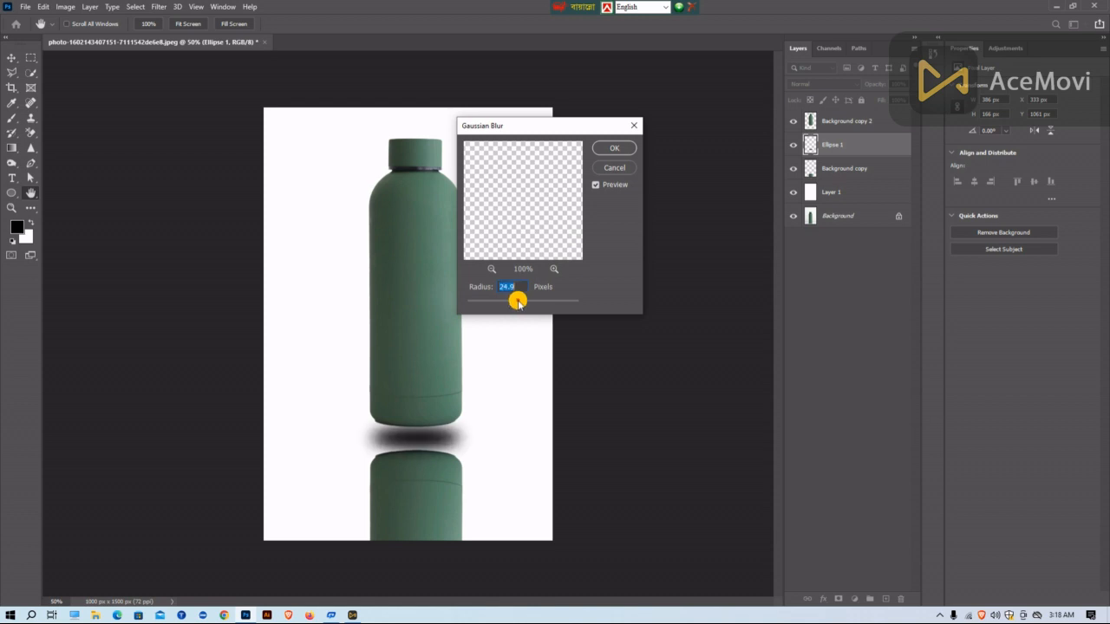
click(612, 150)
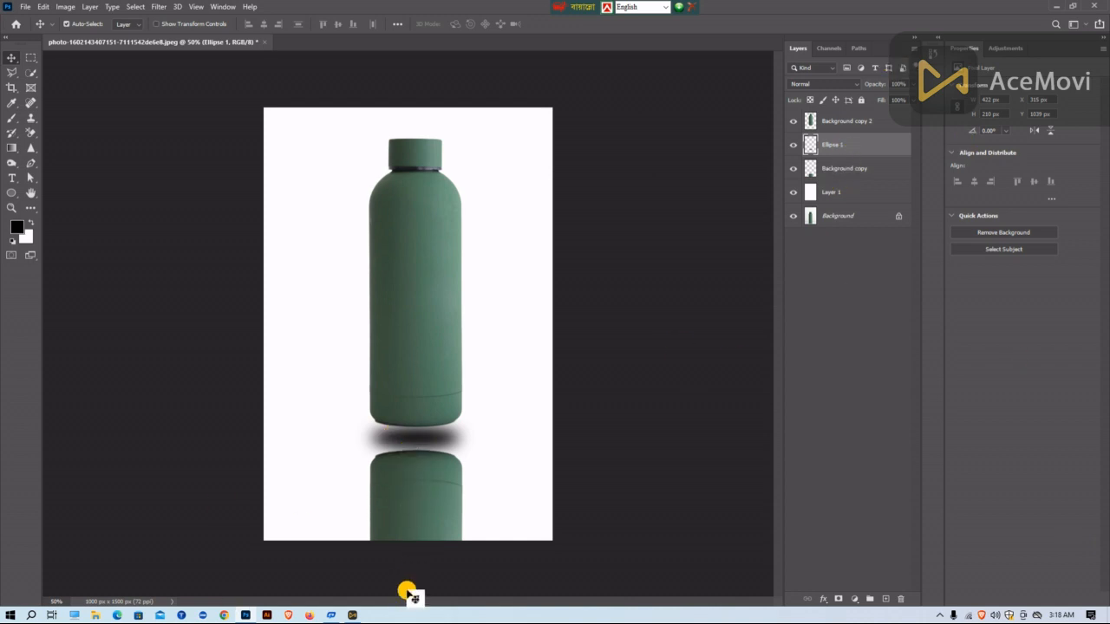
- Add a layer mask to the Background copy reflection and invert the mask to black
click(849, 171)
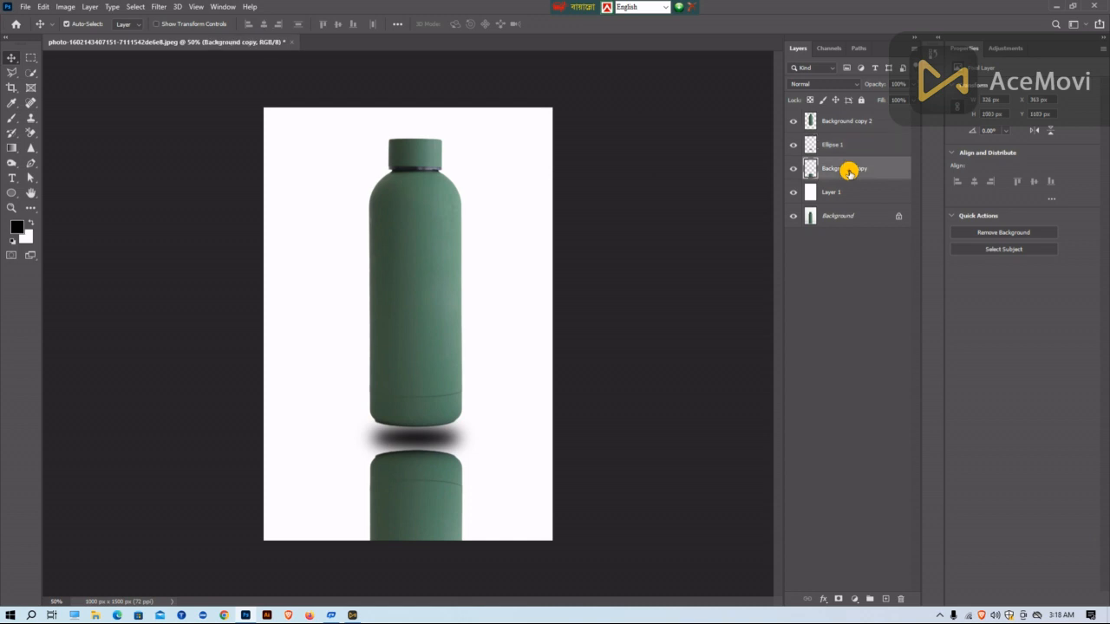
click(838, 599)
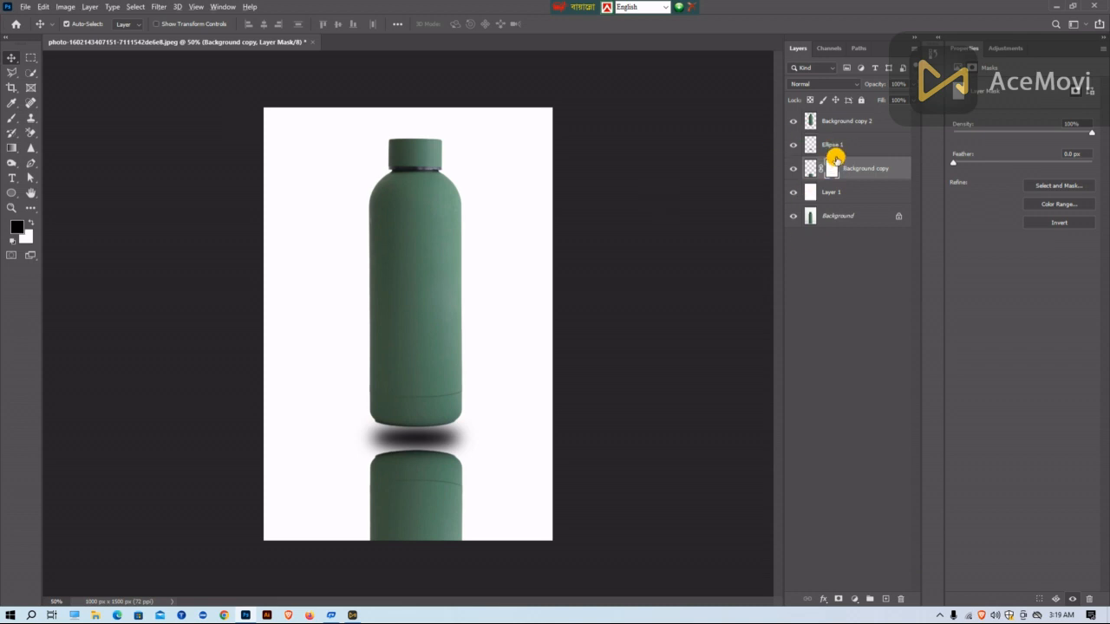
key(ctrl+i)
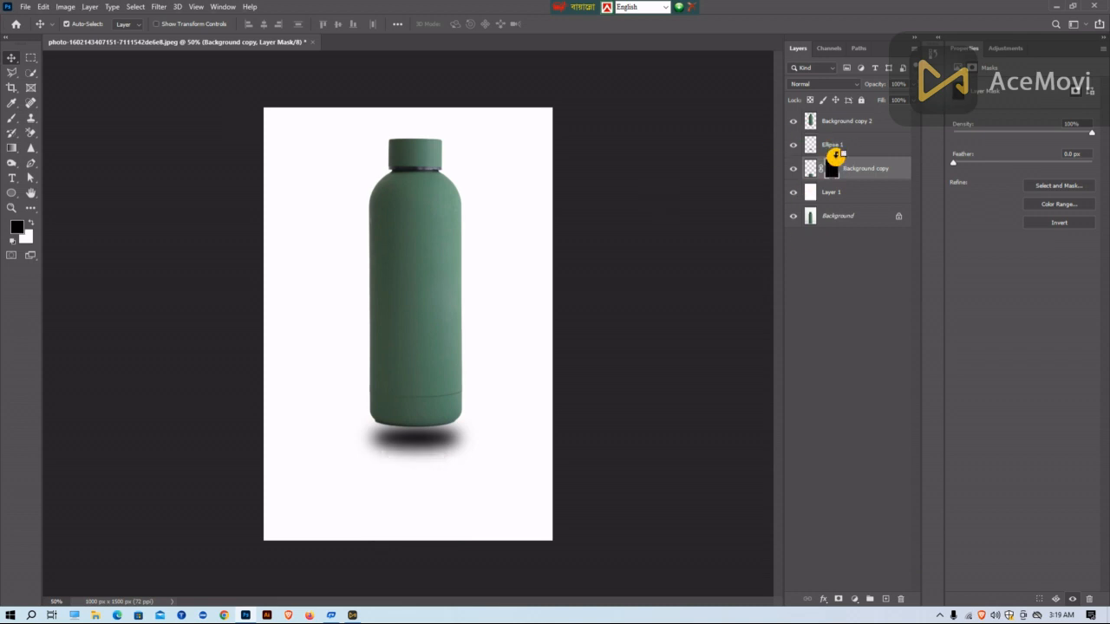
- Fade the reflection downward by drawing linear black-to-white gradients twice on its mask, from below the canvas up to the upright bottle's base
click(11, 147)
right_click(11, 146)
click(11, 146)
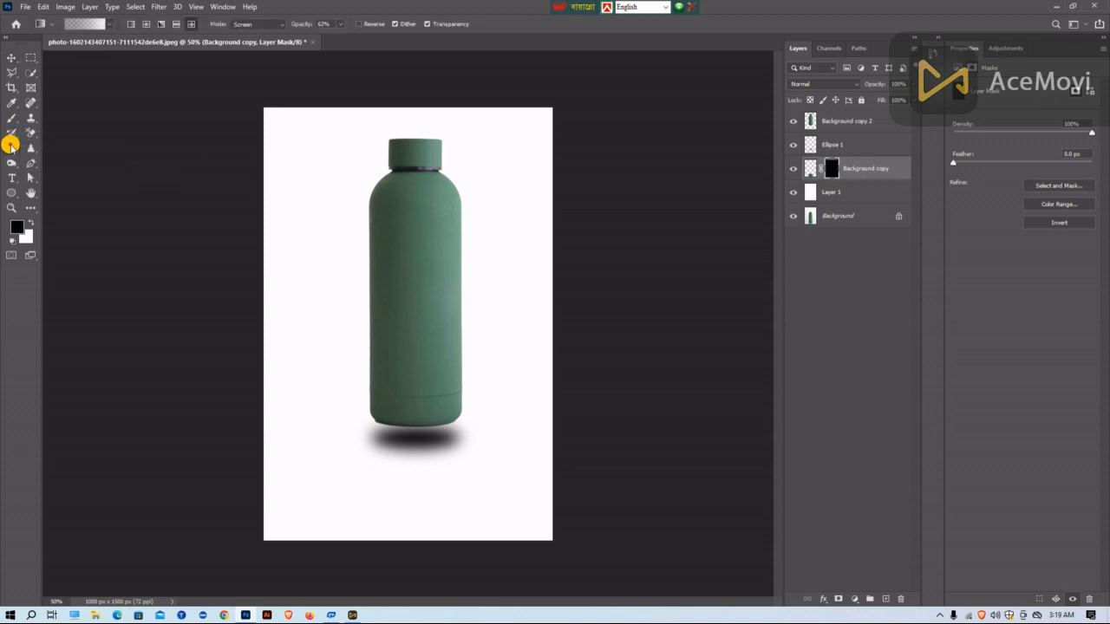
click(111, 26)
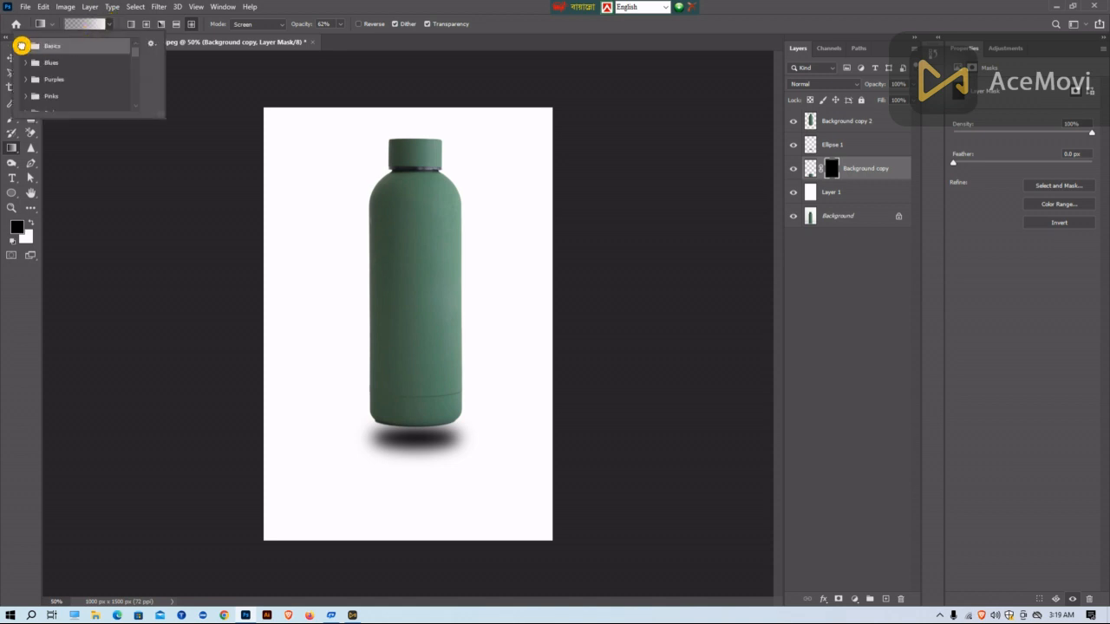
click(25, 46)
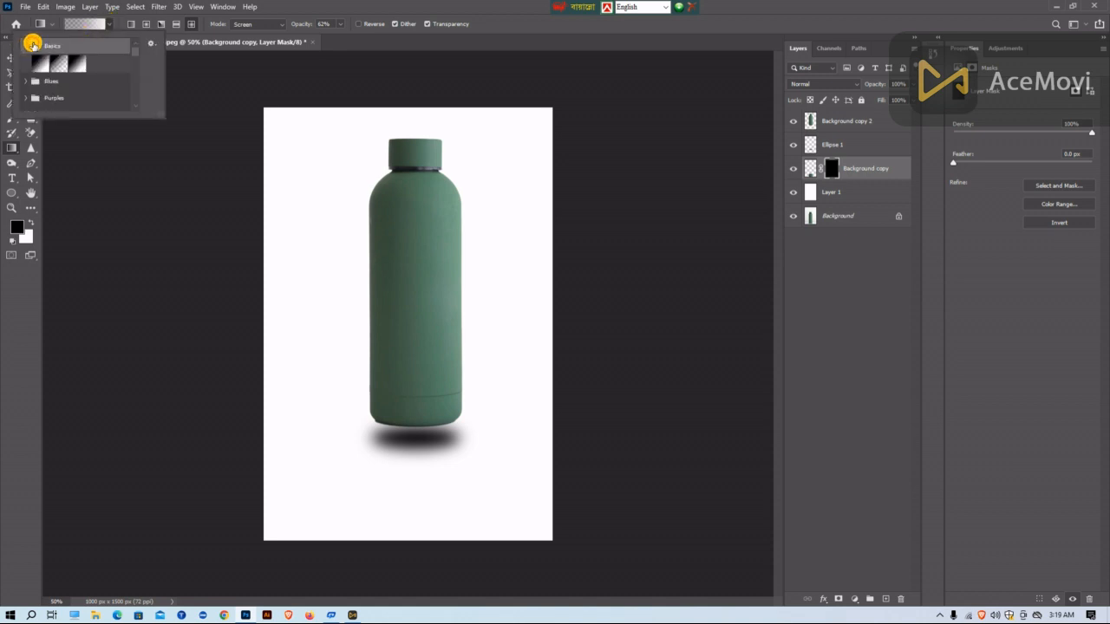
click(77, 65)
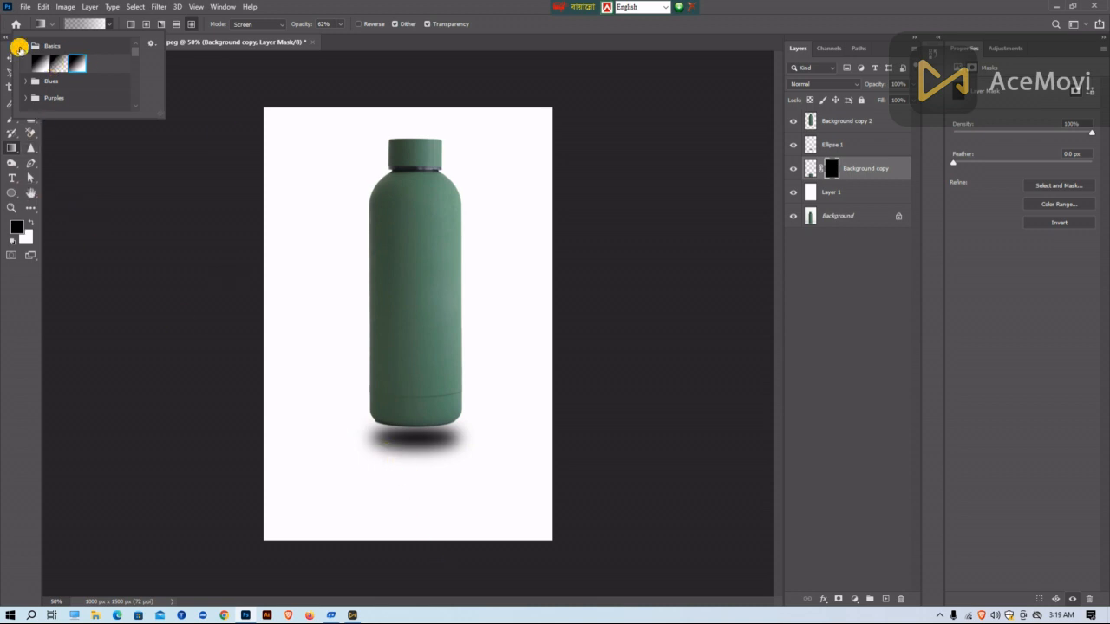
click(9, 146)
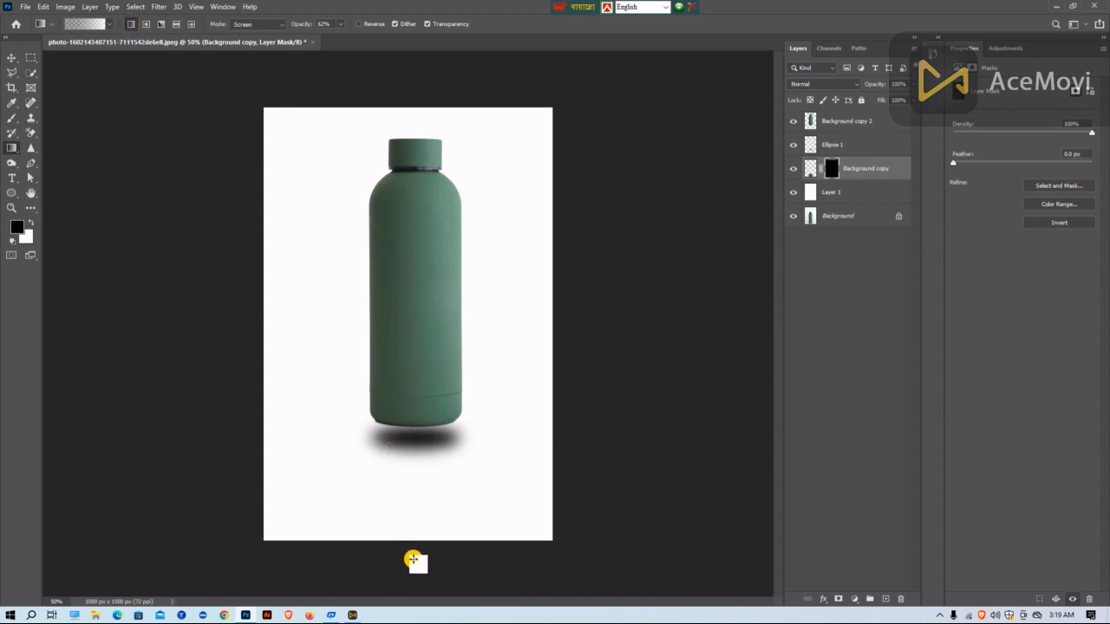
drag(417, 556, 419, 396)
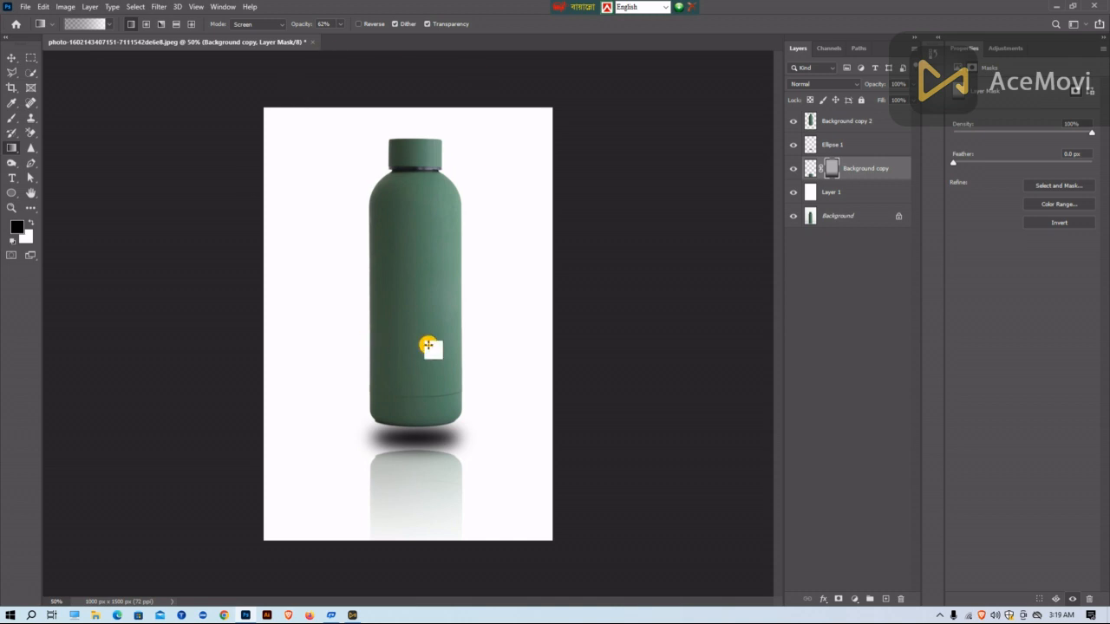
drag(430, 550, 431, 411)
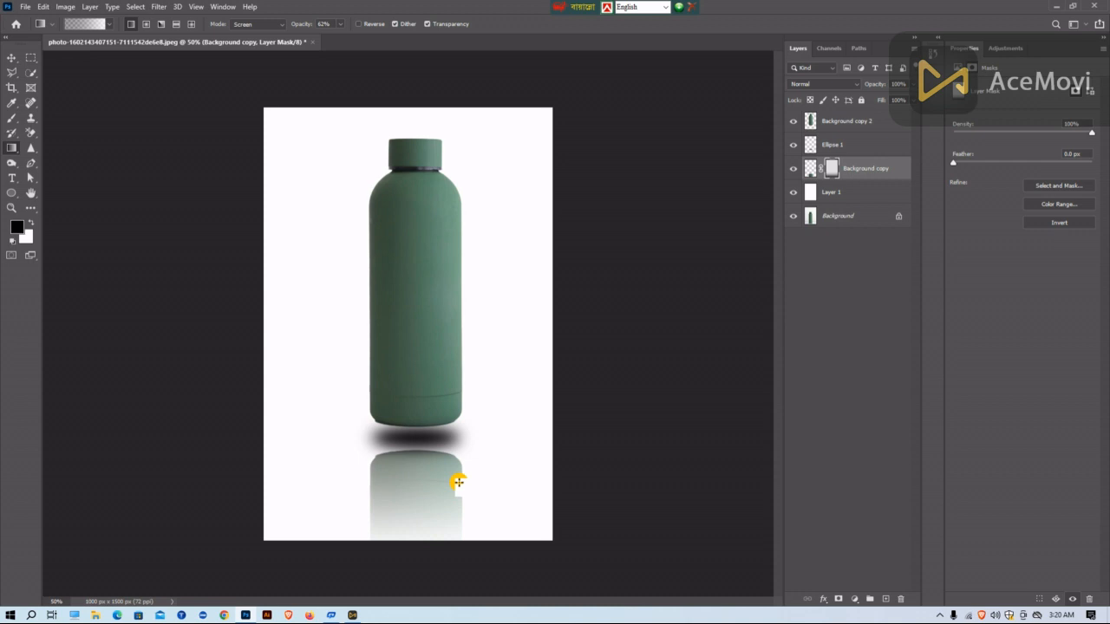
- Set the background color to yellow #ddfd04 and fill Layer 1 with it
click(809, 195)
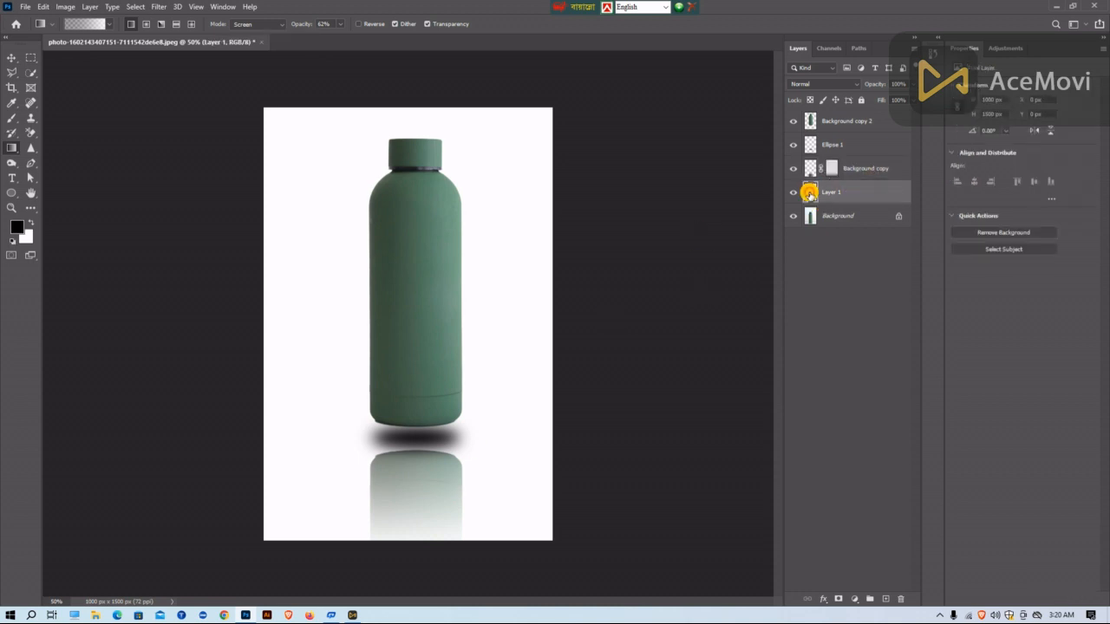
click(25, 236)
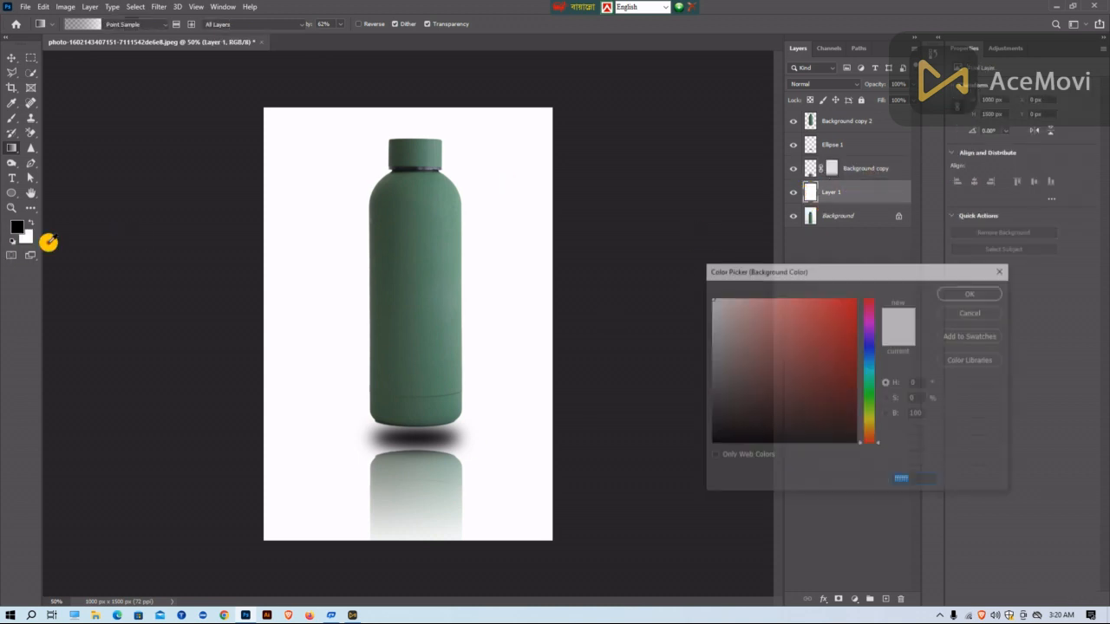
click(871, 416)
click(855, 299)
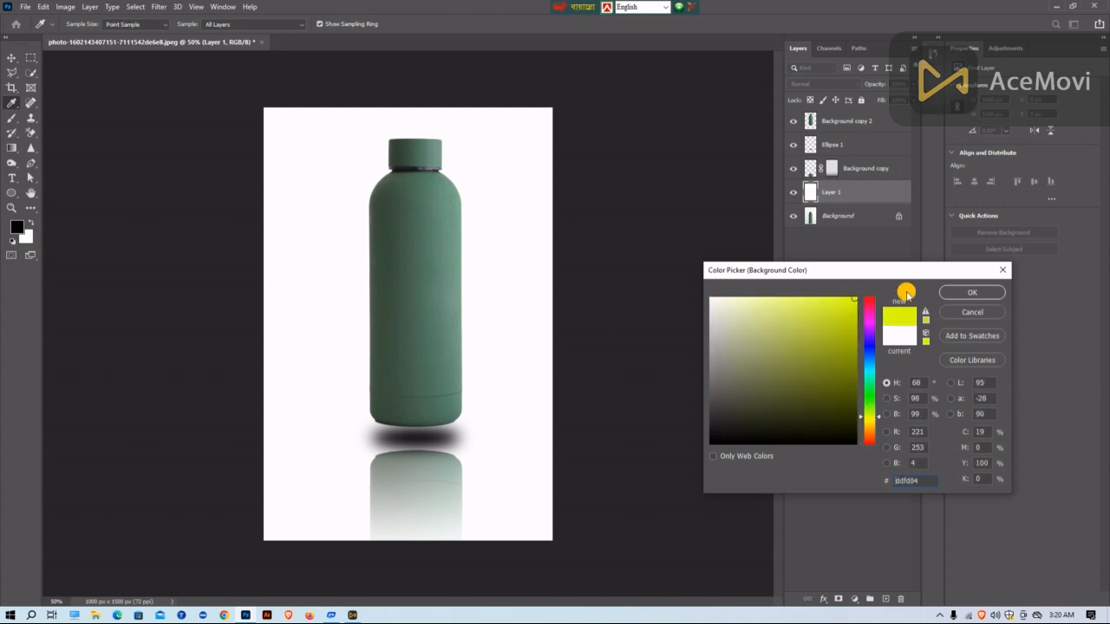
click(971, 292)
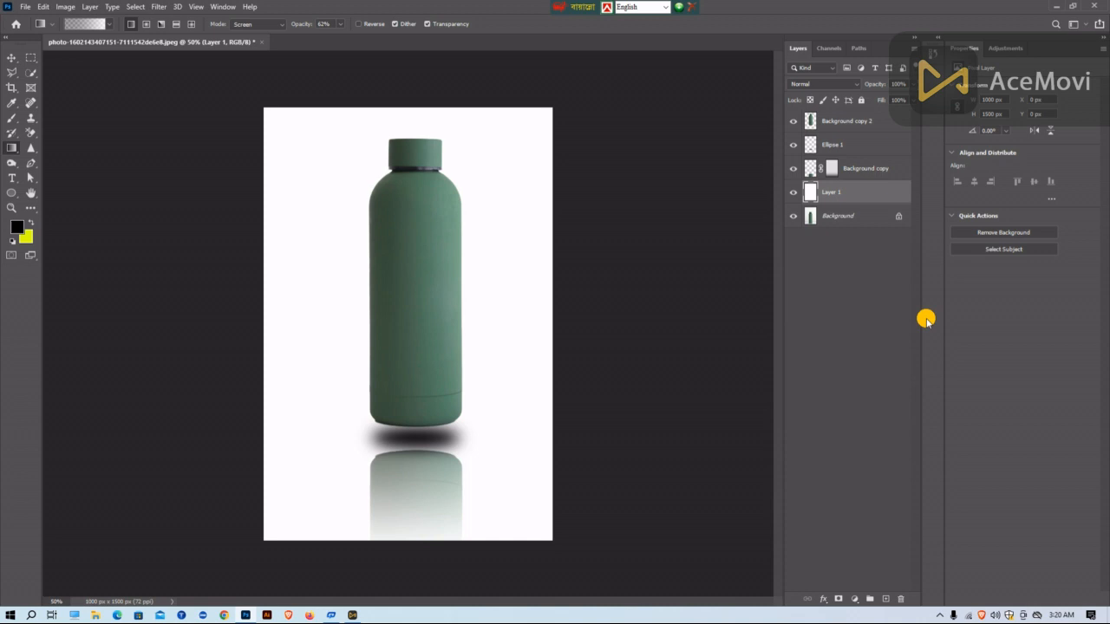
key(ctrl+BackSpace)
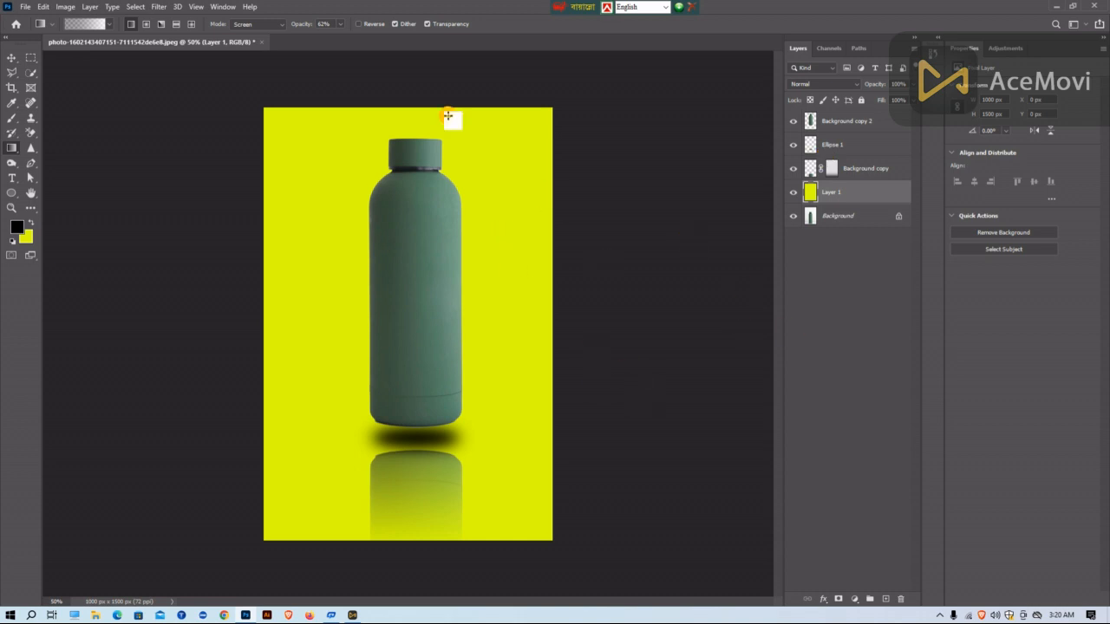
click(10, 63)
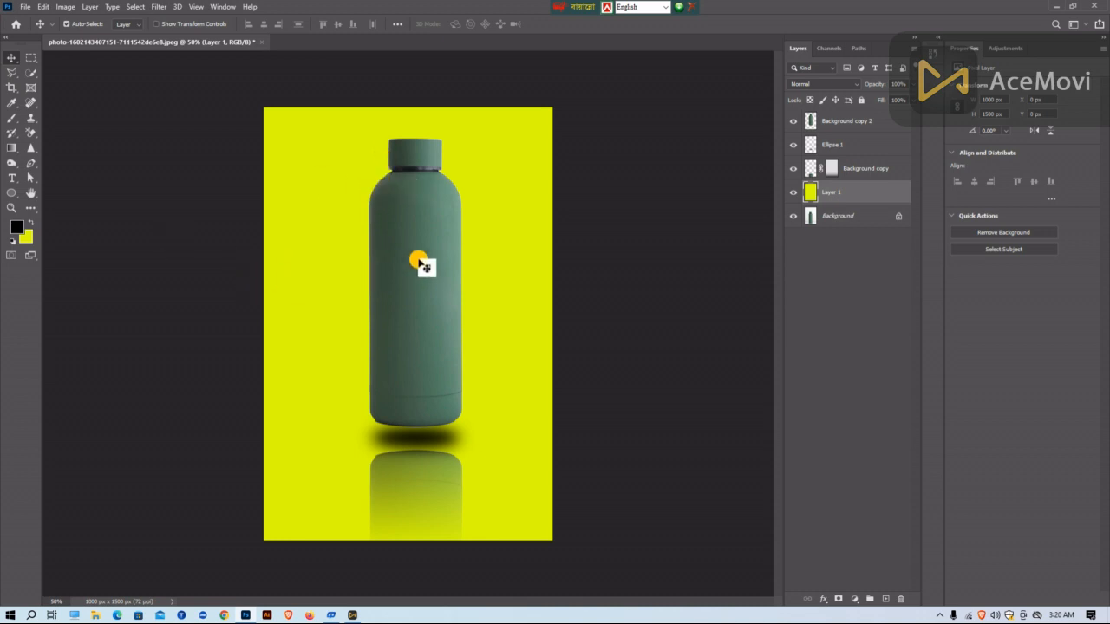
click(353, 614)
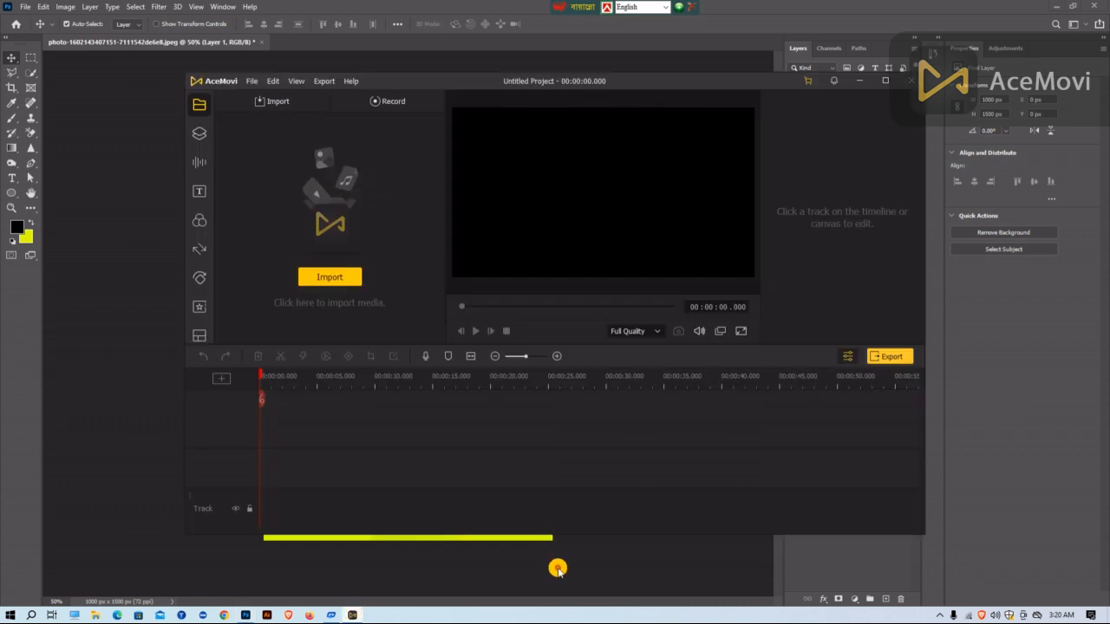
click(941, 615)
click(917, 595)
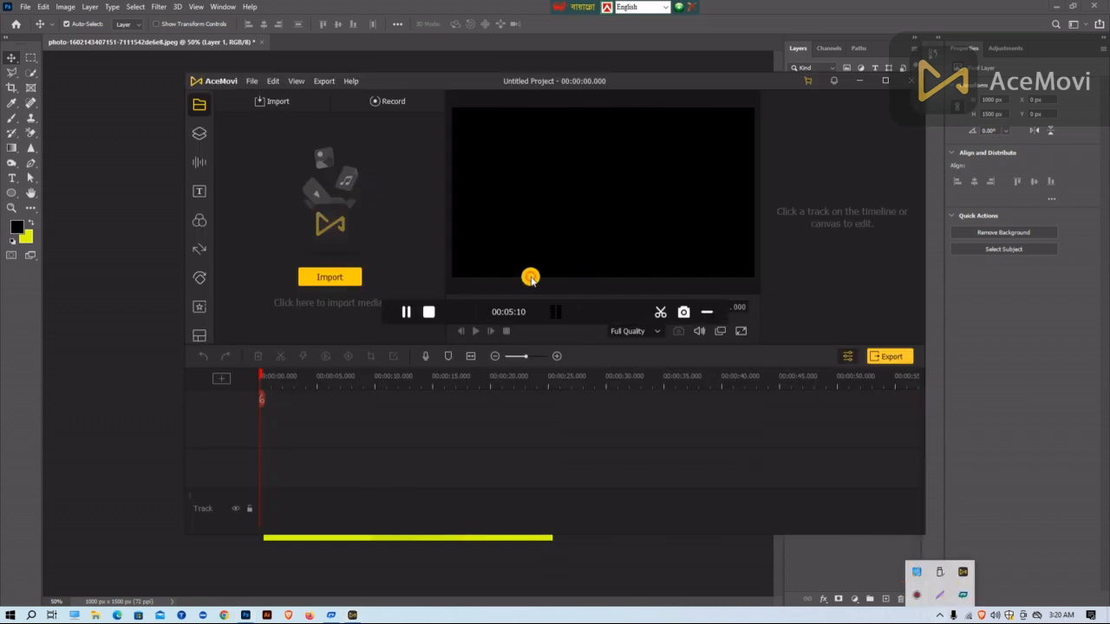